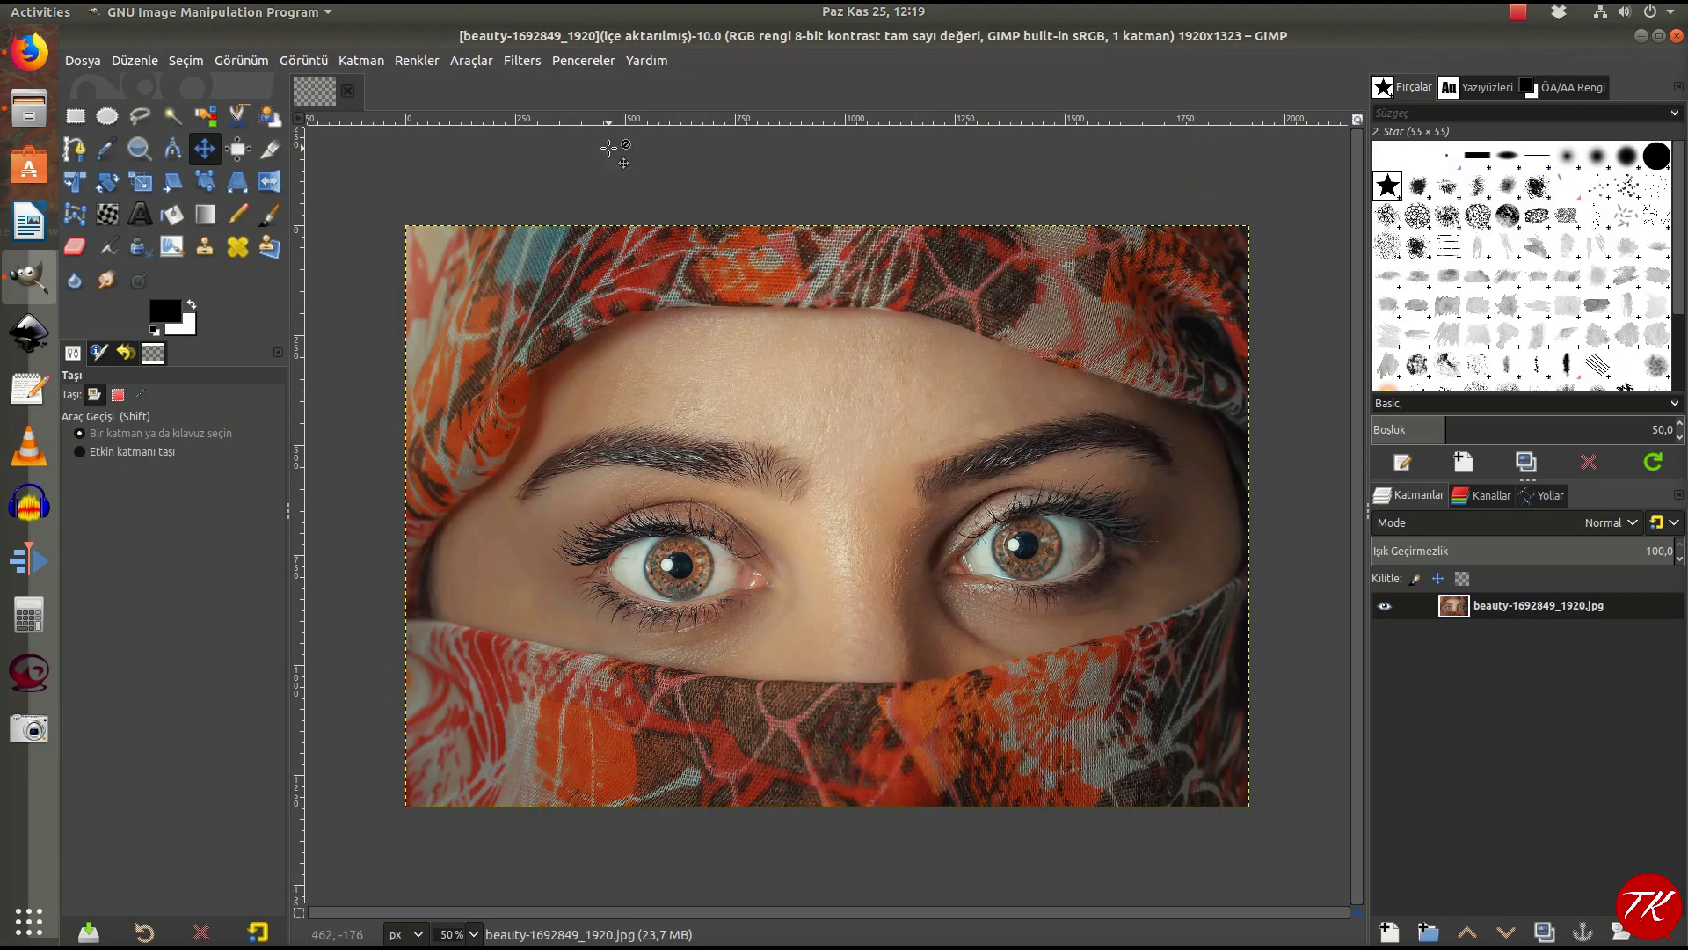
# - Switch to Firefox to view the photo's Pixabay source page
pyautogui.click(29, 53)
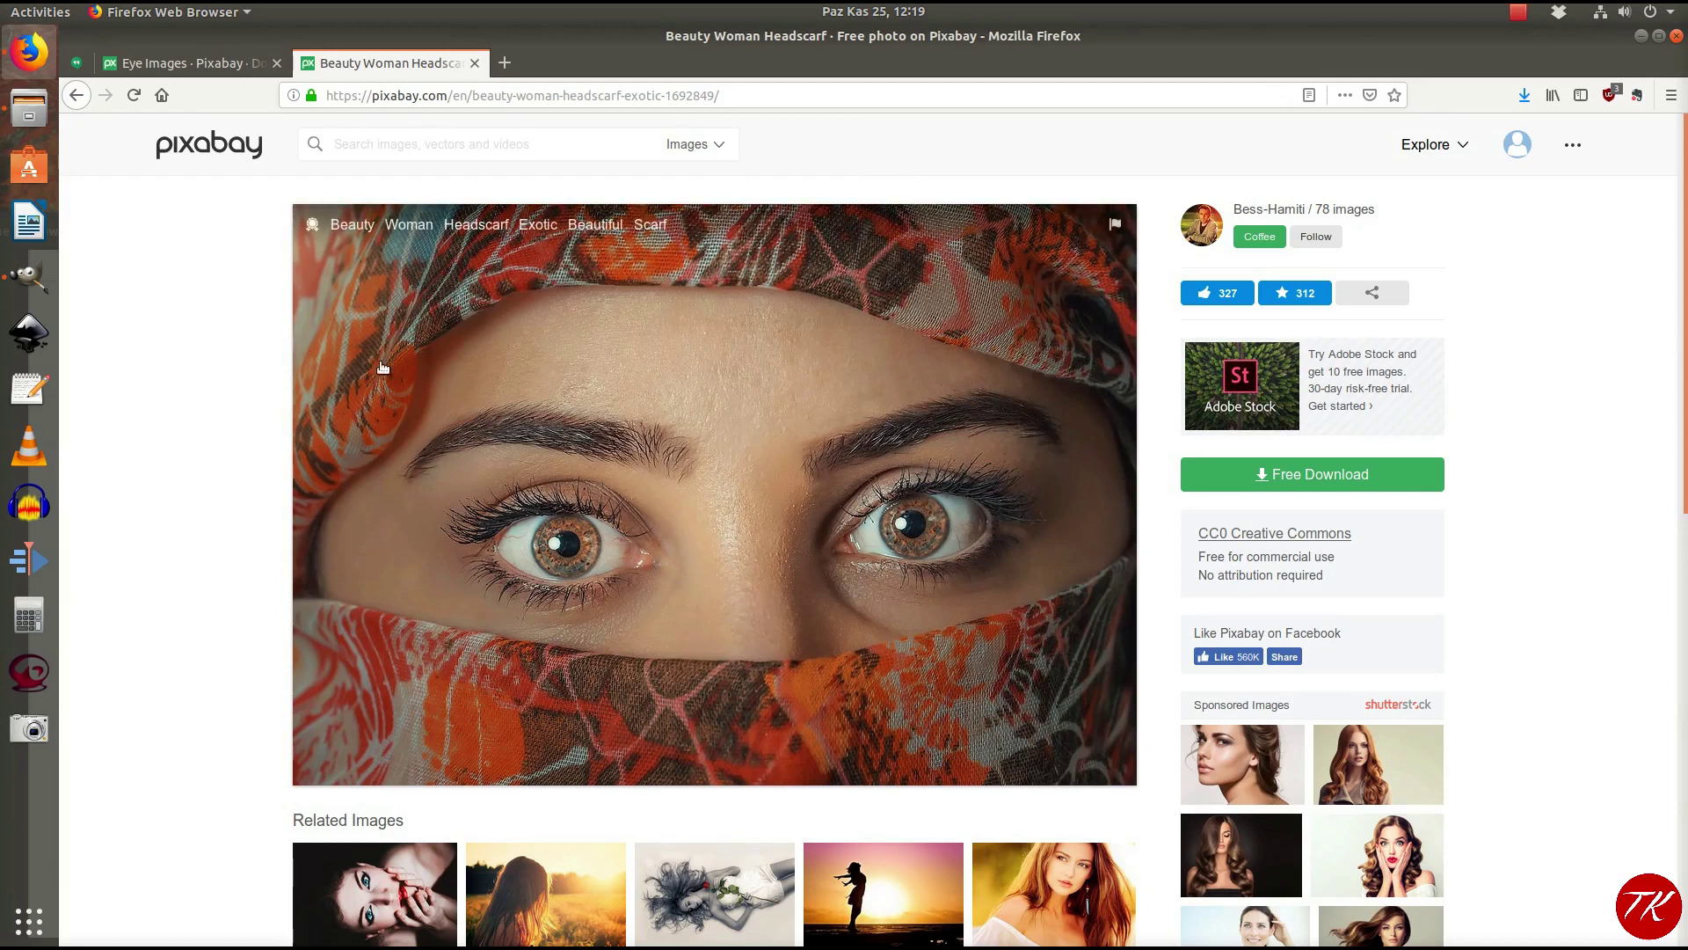
# - Return to GIMP with the unedited beauty-1692849_1920.jpg portrait
pyautogui.click(29, 277)
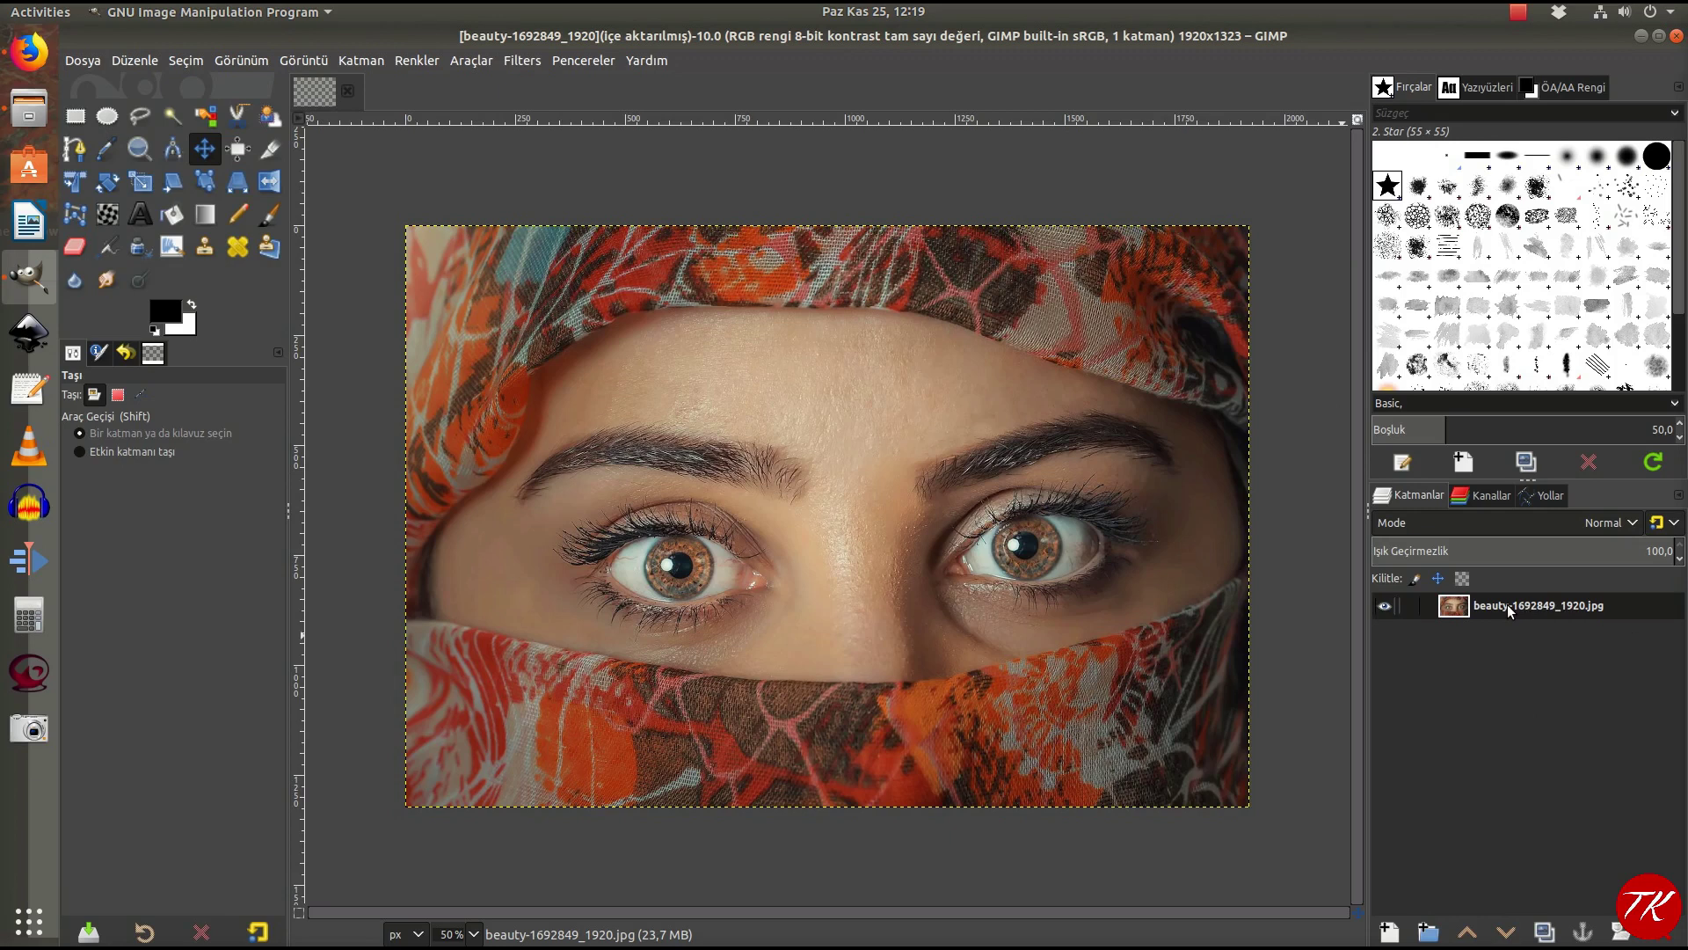
# - Duplicate the portrait layer as beauty-1692849_1920.jpg kopyası above the original
pyautogui.click(1541, 933)
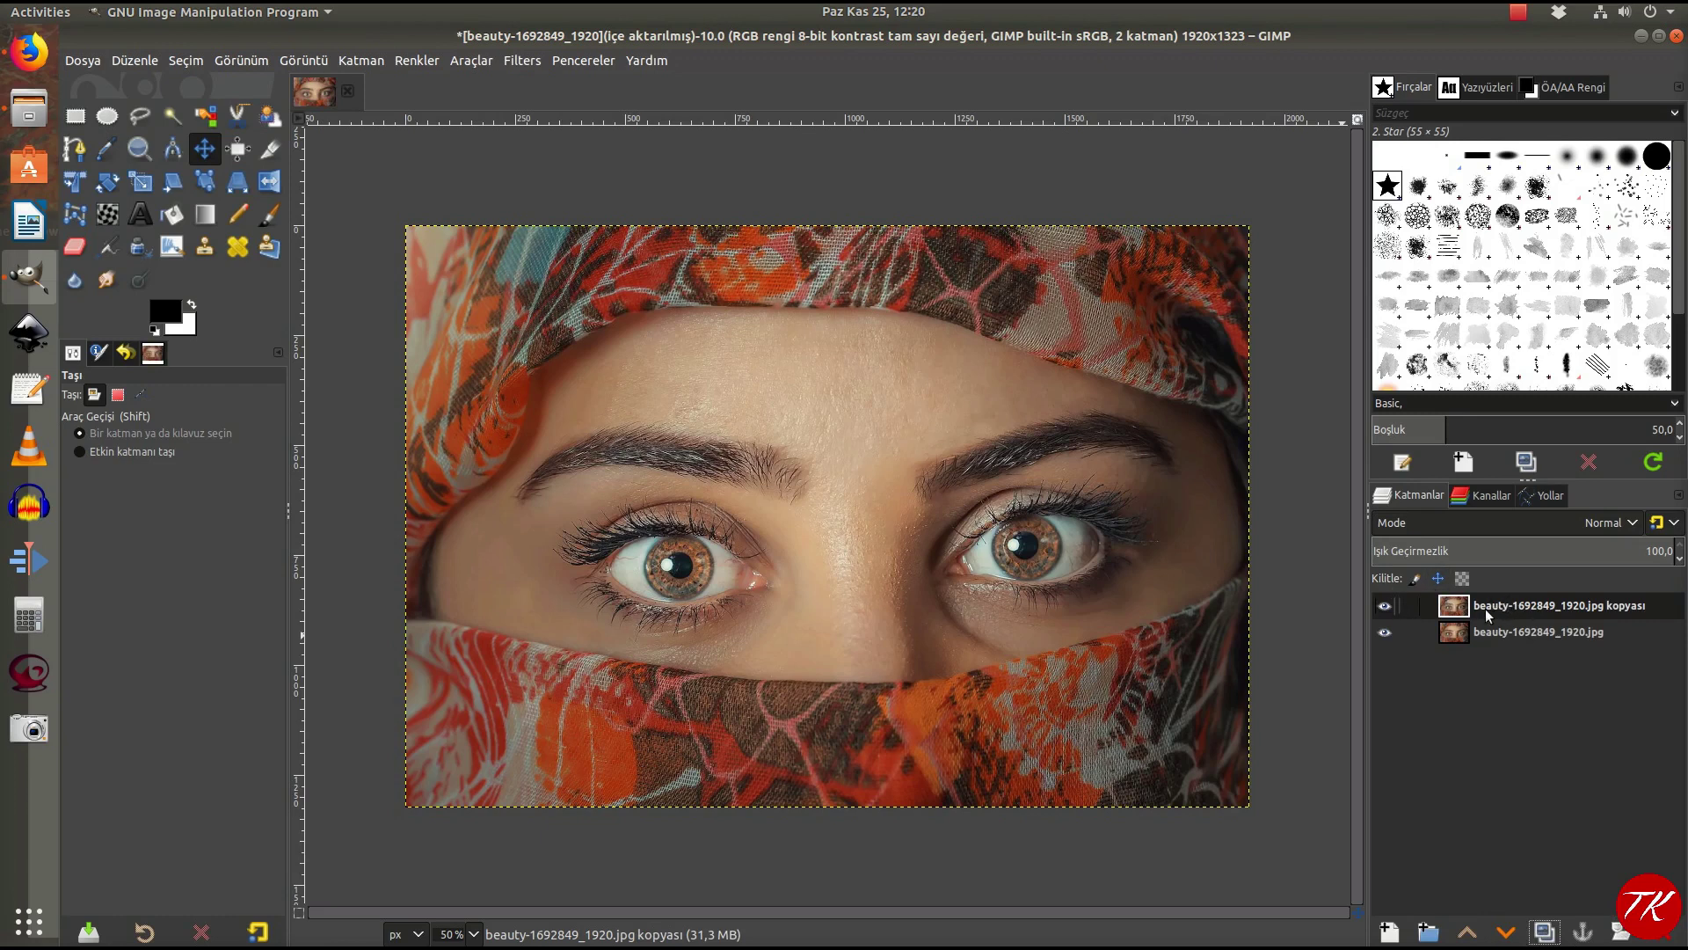
pyautogui.click(417, 59)
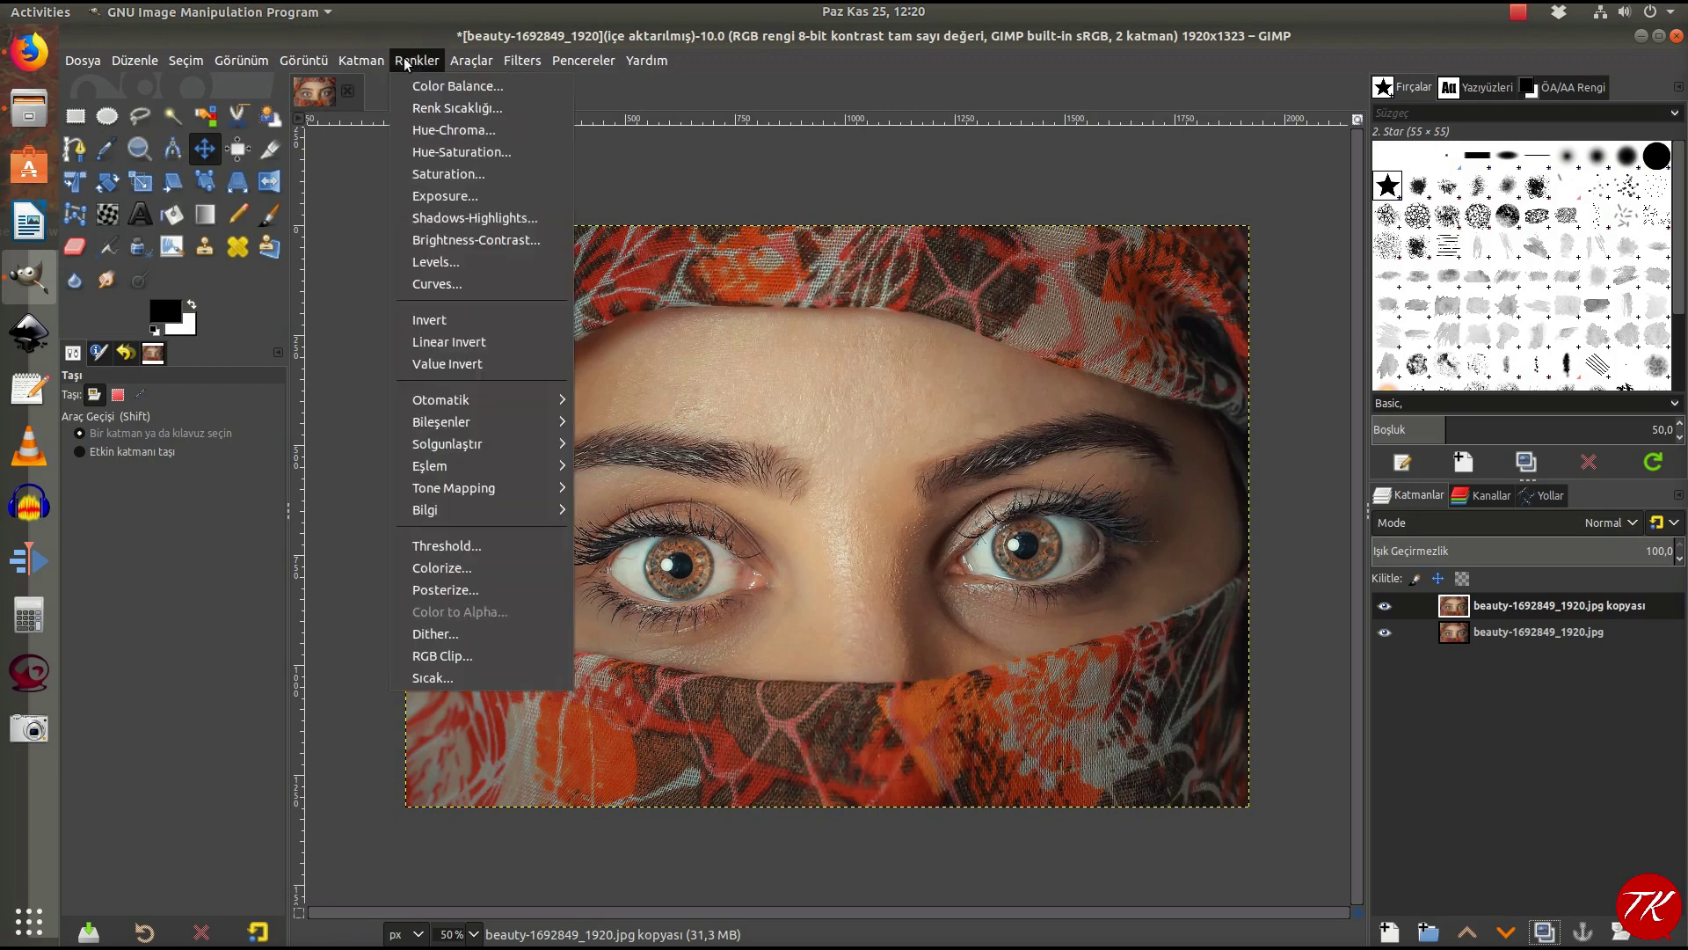
# - Set the copy layer's Saturation scale to 0 so it turns black and white
pyautogui.click(453, 173)
pyautogui.moveTo(1292, 140); pyautogui.dragTo(1142, 141)
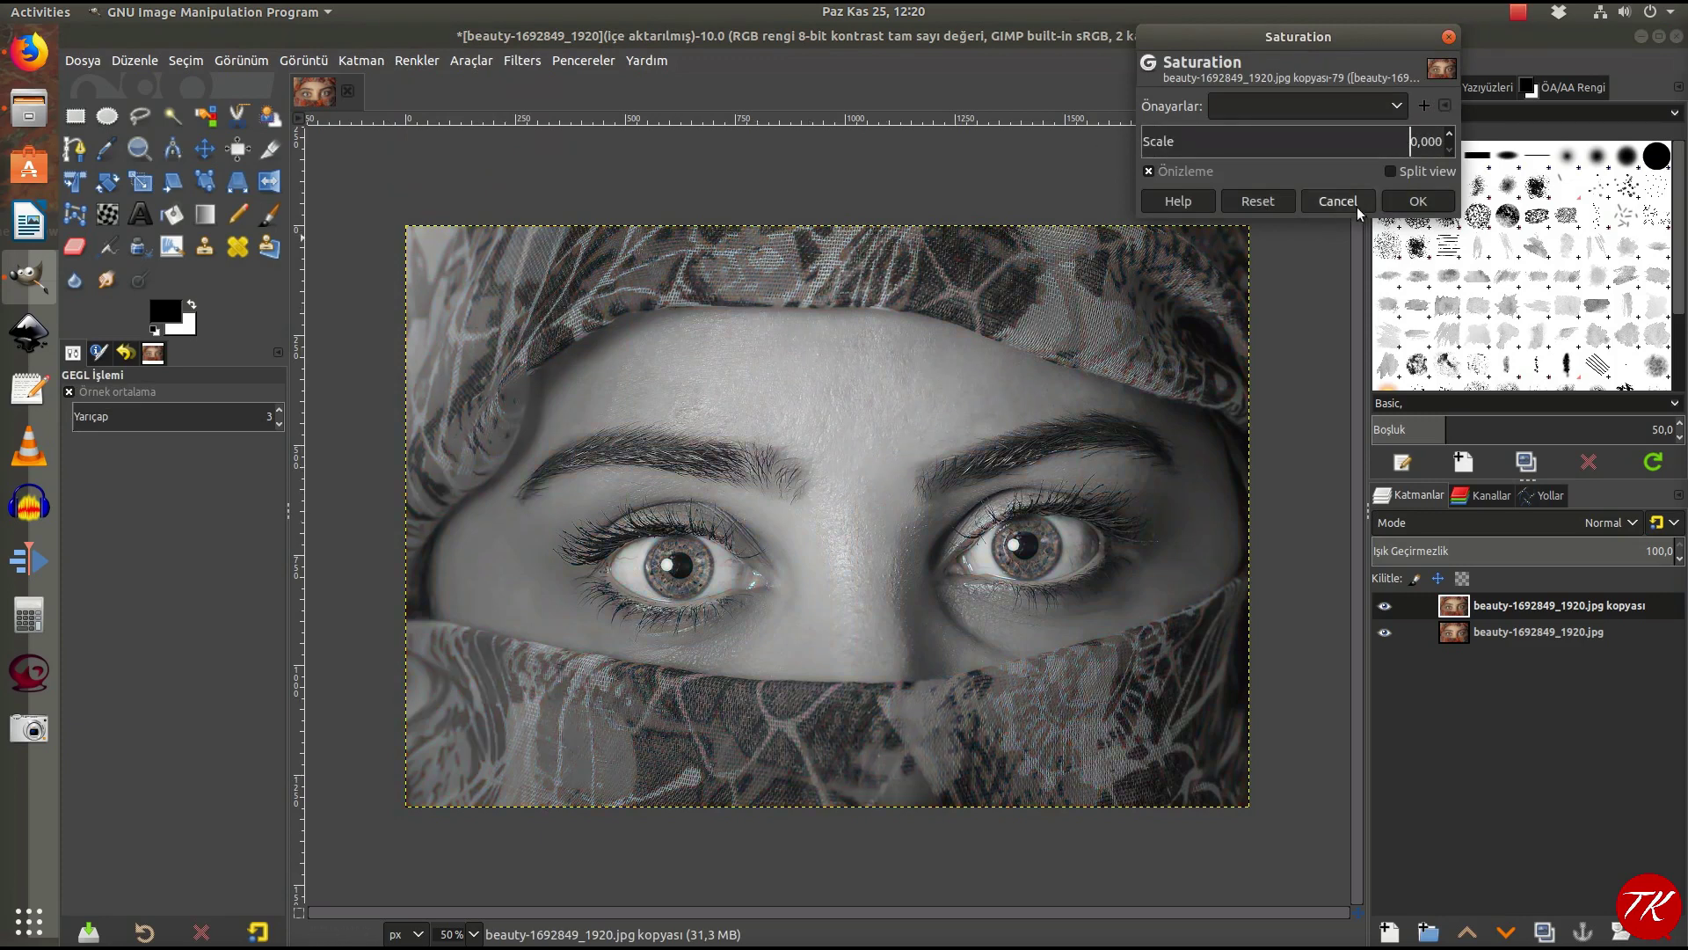
pyautogui.click(1418, 202)
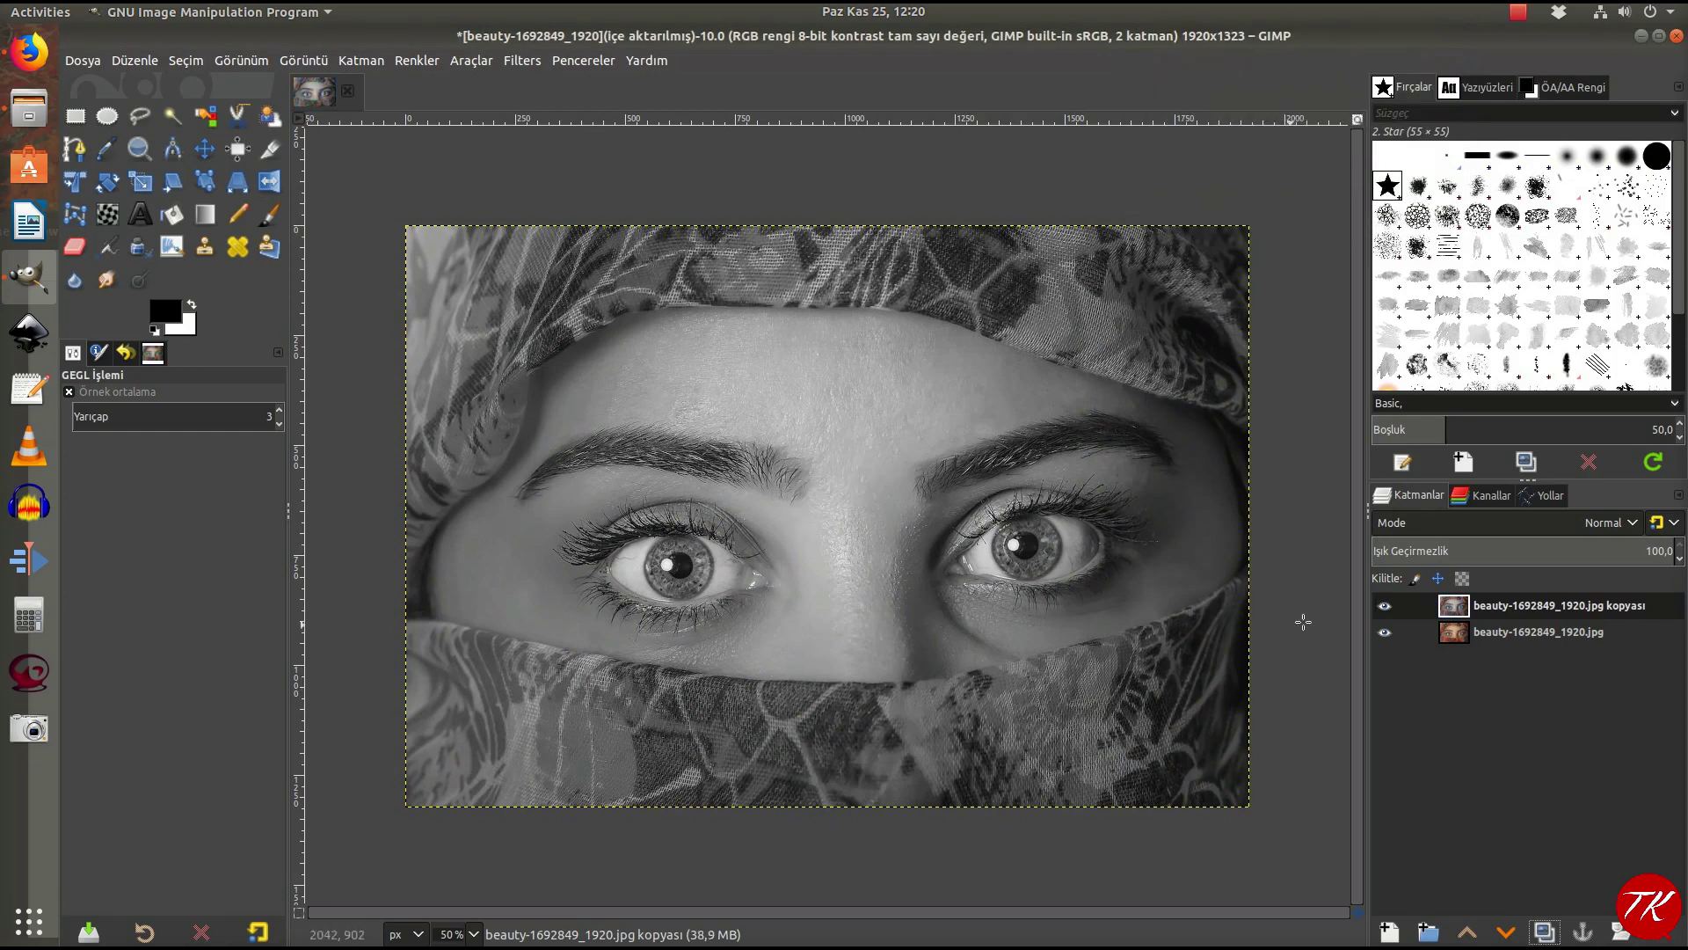
# - Add a black, fully transparent (Siyah) layer mask to the grey copy layer
pyautogui.doubleClick(1495, 607)
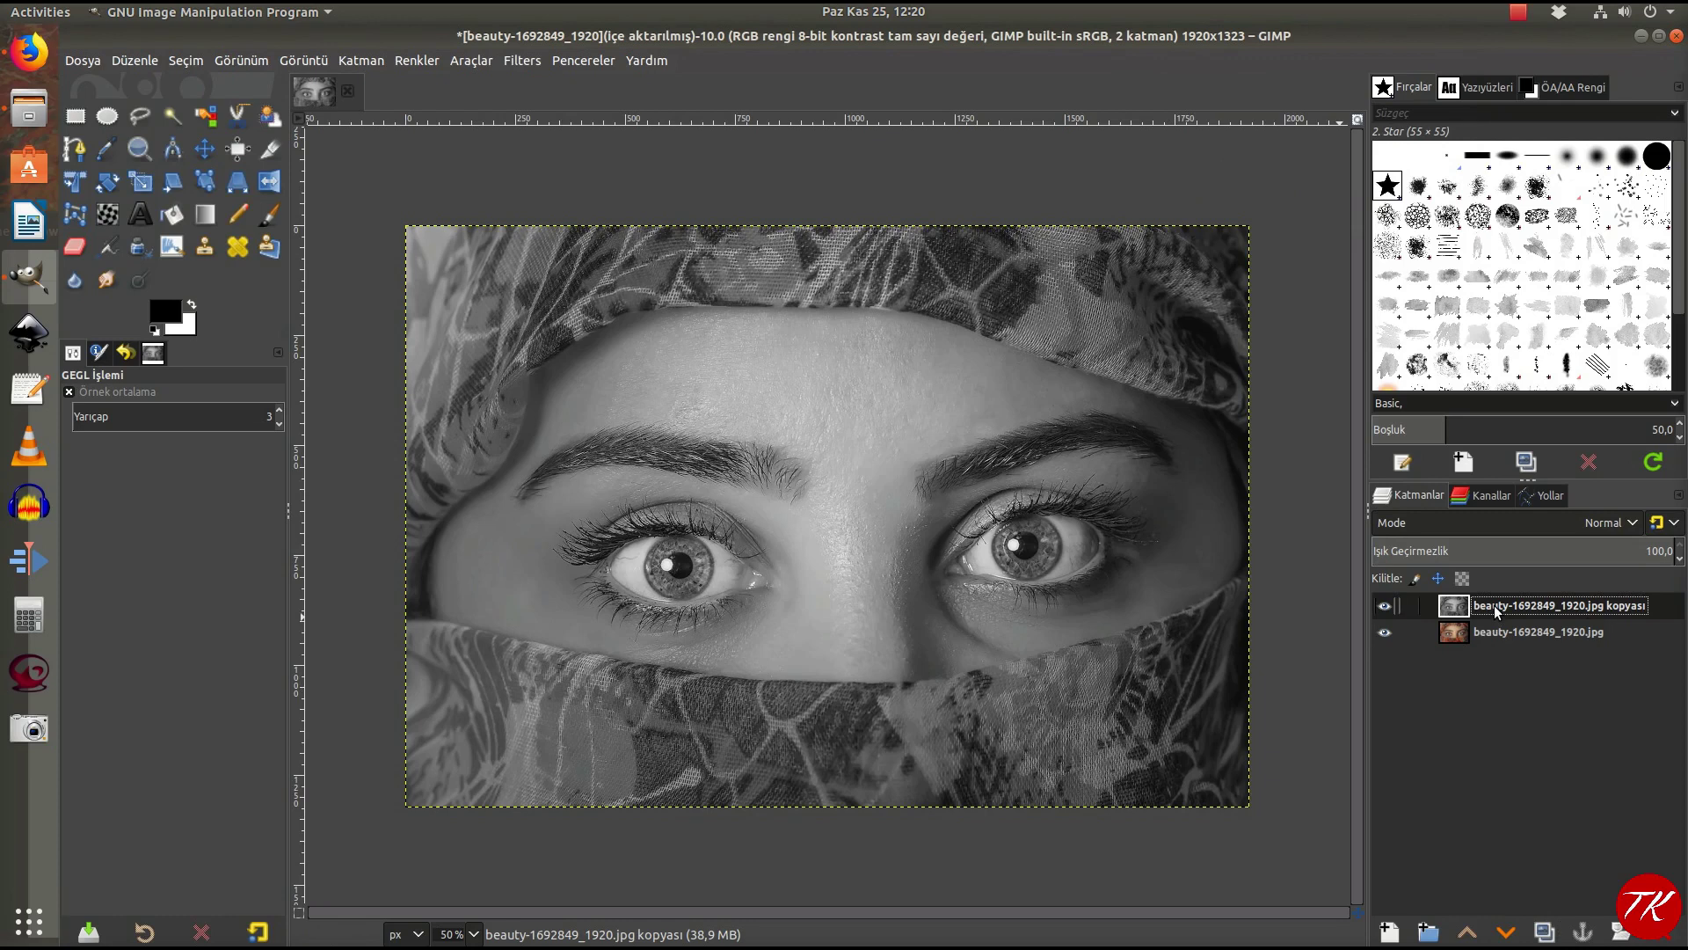
pyautogui.rightClick(1496, 610)
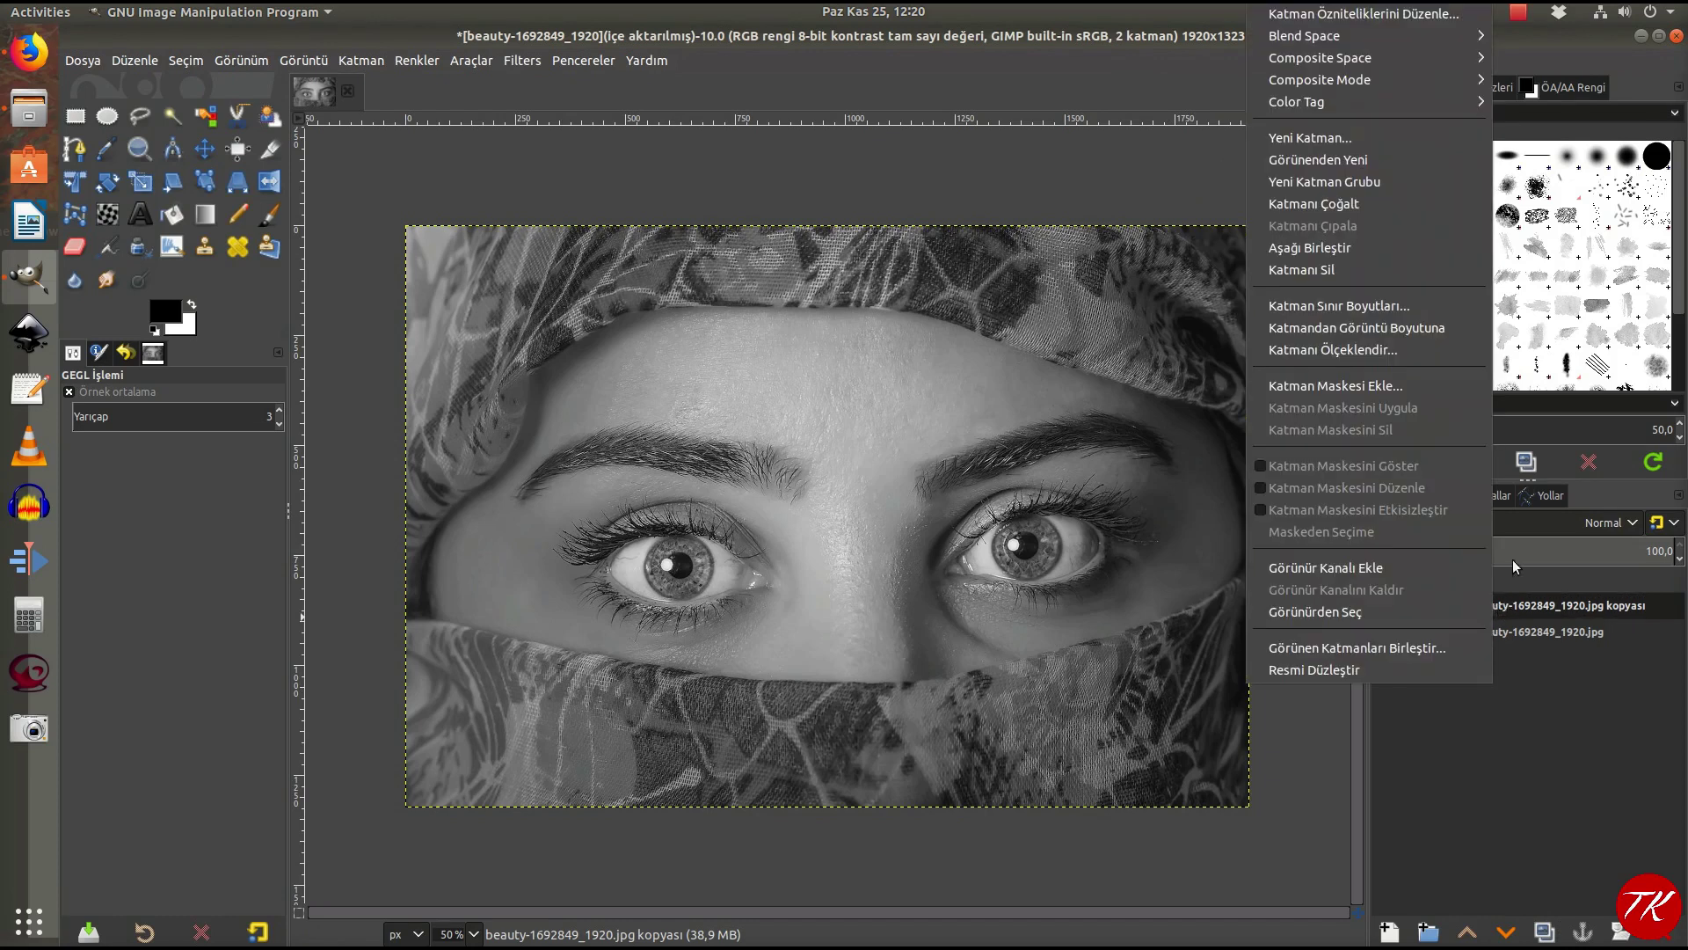
pyautogui.click(1348, 390)
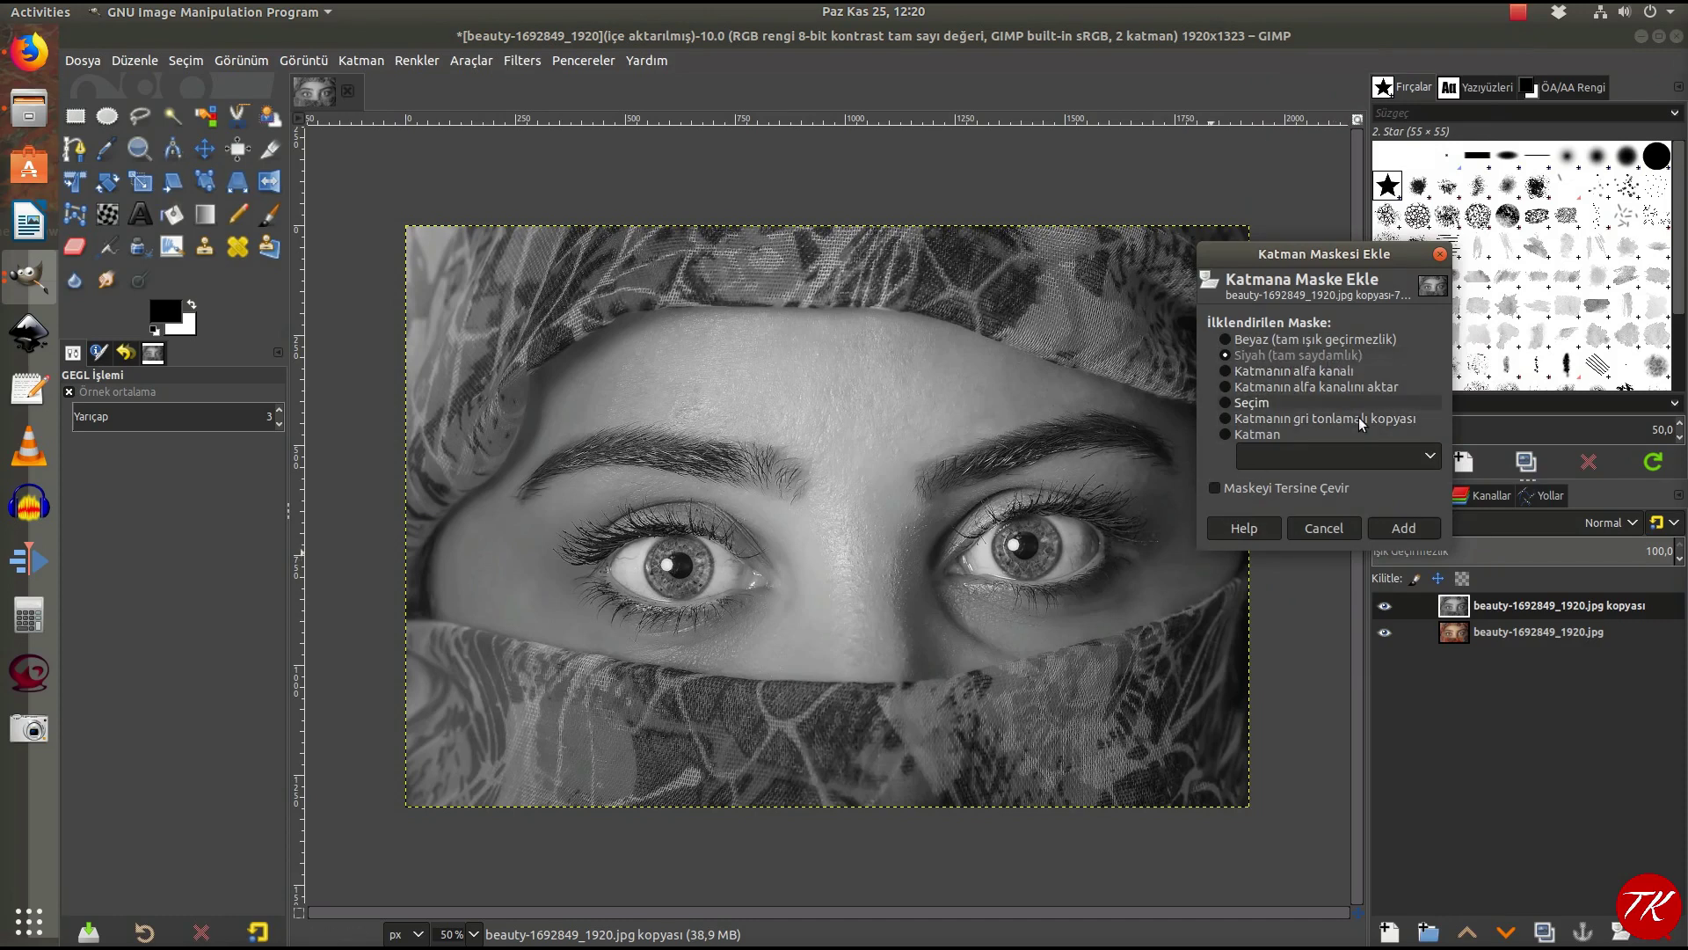
pyautogui.click(1407, 528)
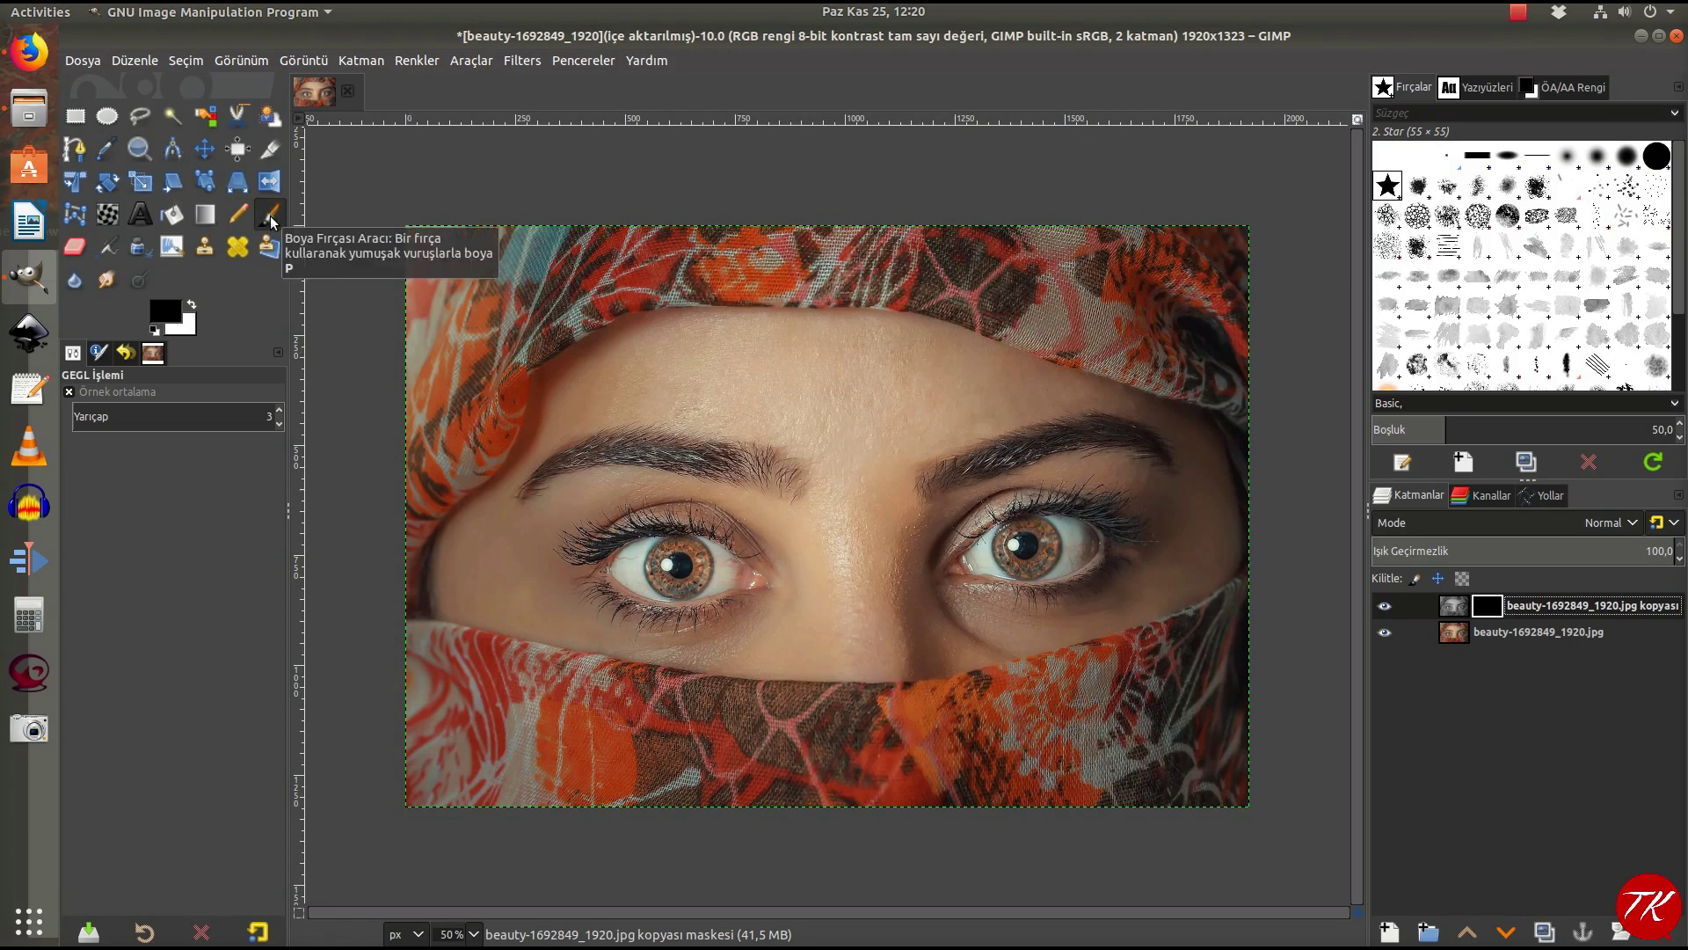
# - Select the Paintbrush with the 2. Hardness 025 brush at size 68.69, zoomed into the eye
pyautogui.click(270, 215)
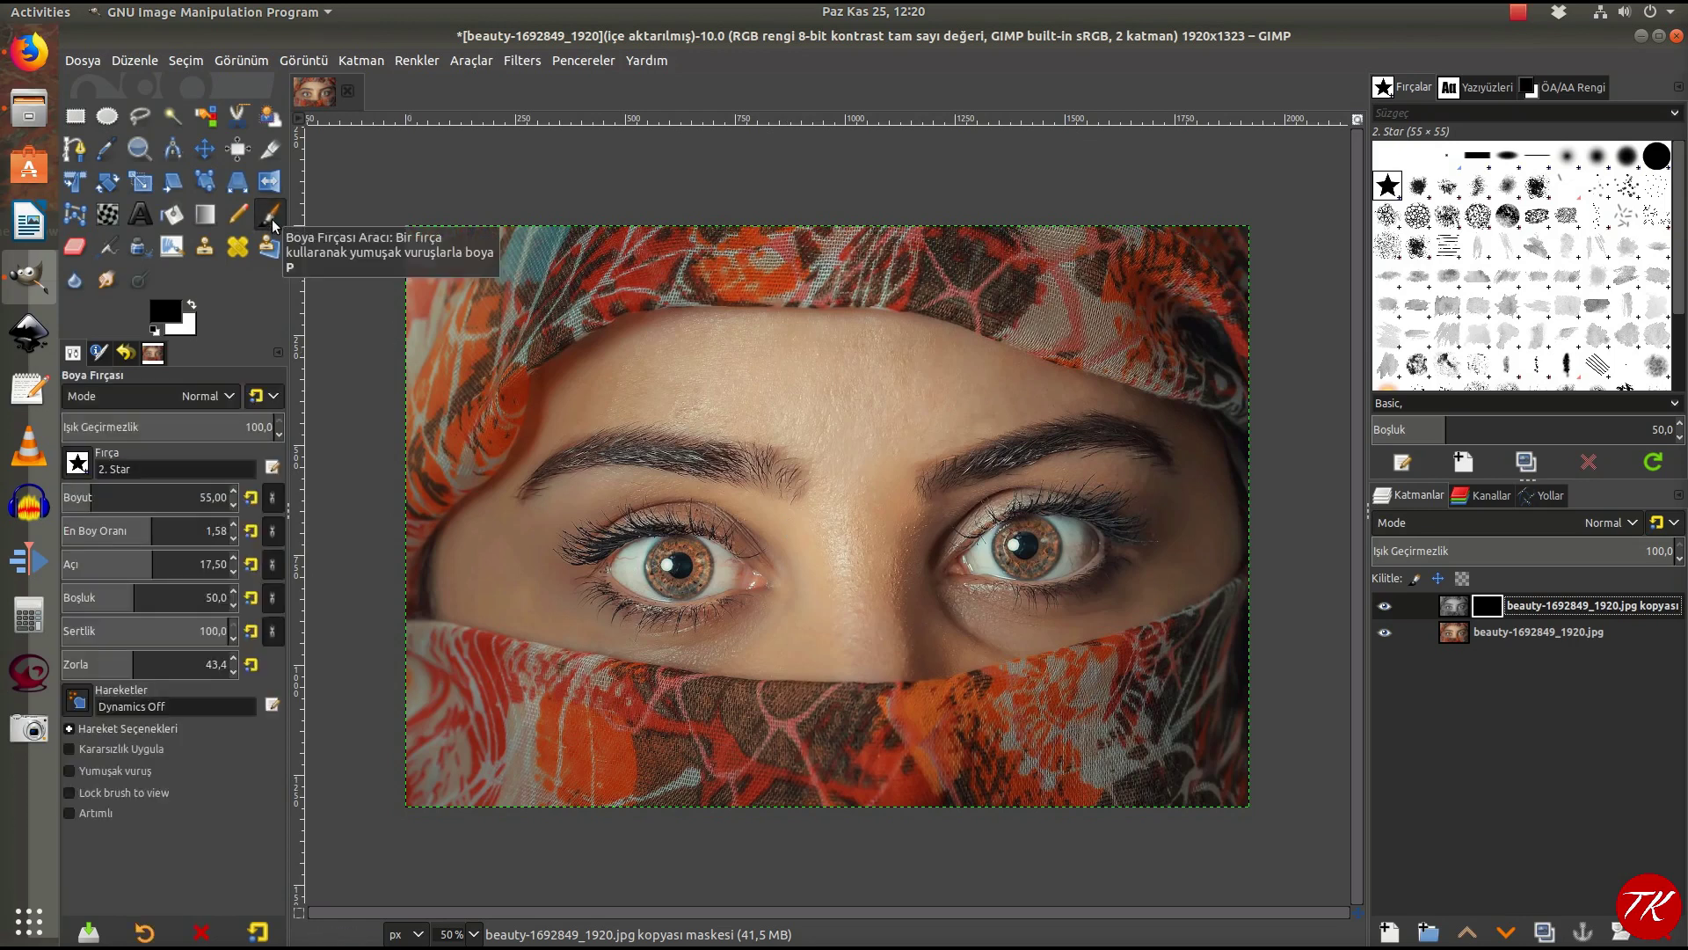
pyautogui.click(1566, 157)
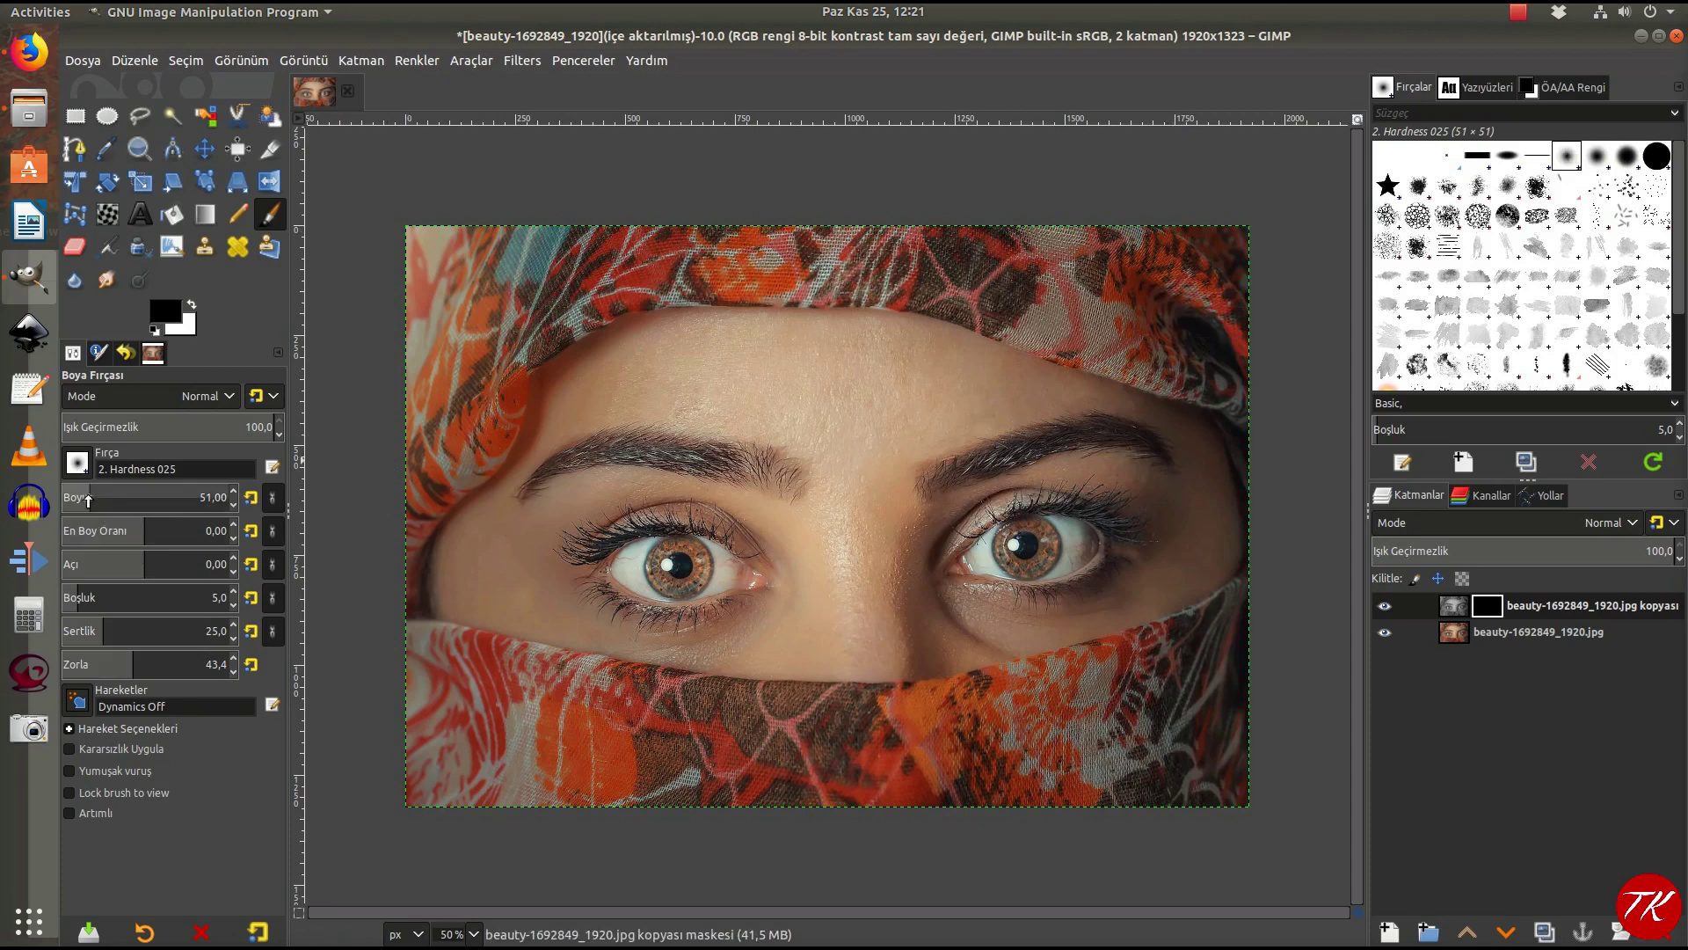
pyautogui.moveTo(90, 496); pyautogui.dragTo(140, 503)
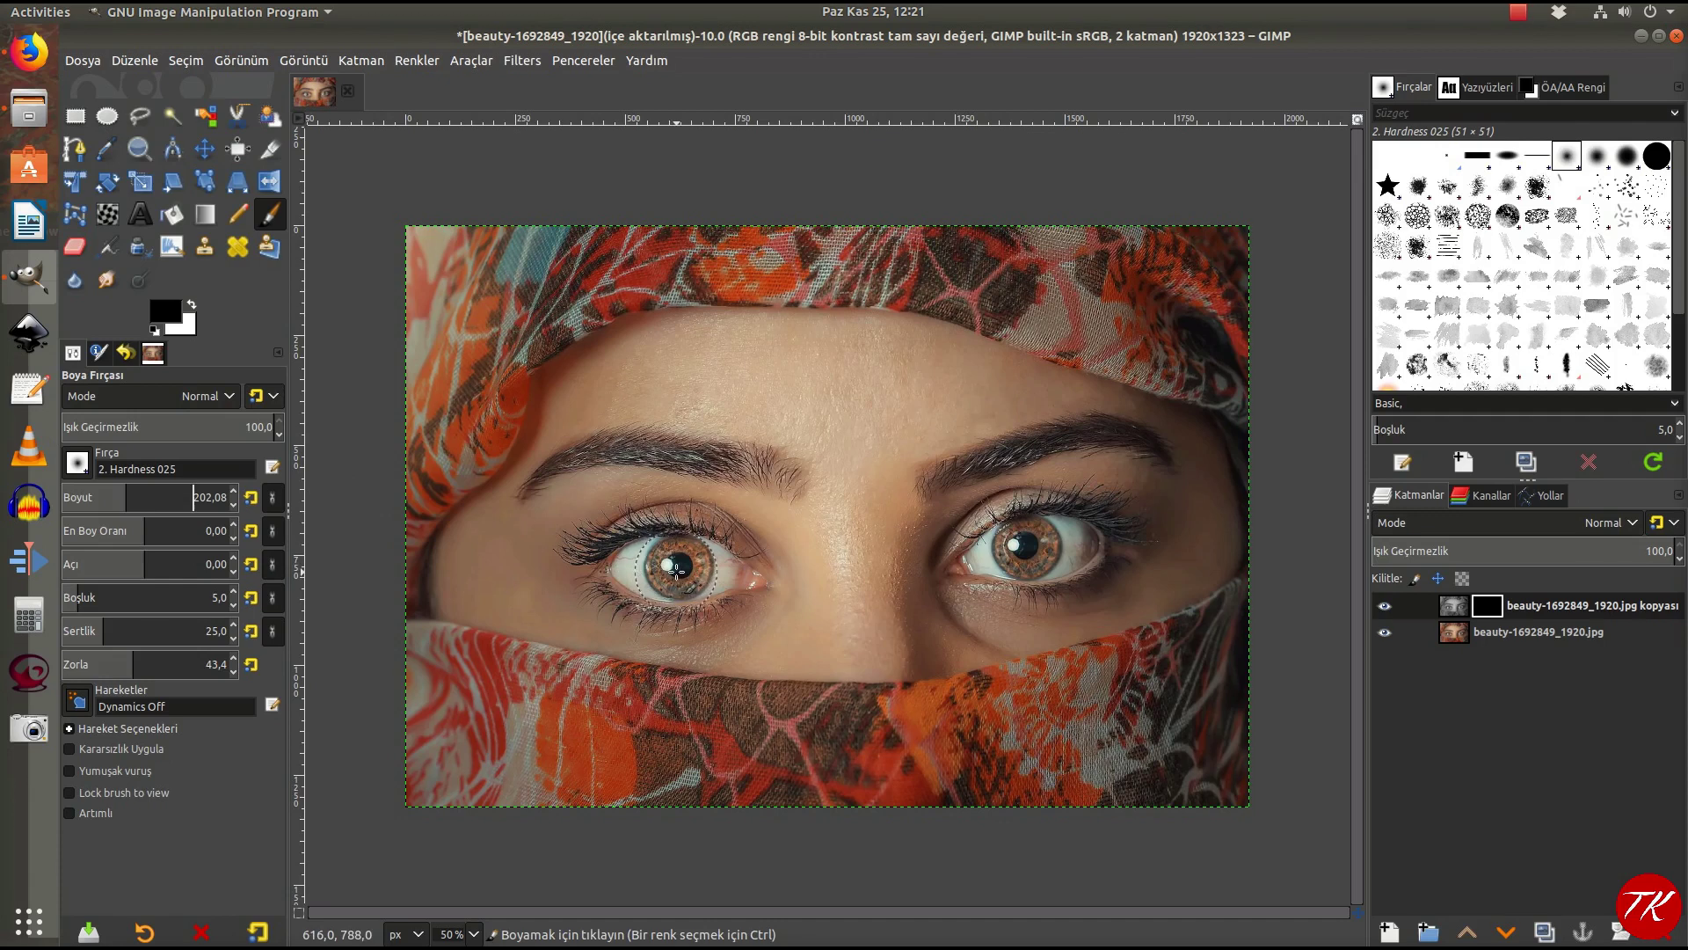
pyautogui.moveTo(118, 499); pyautogui.dragTo(95, 498)
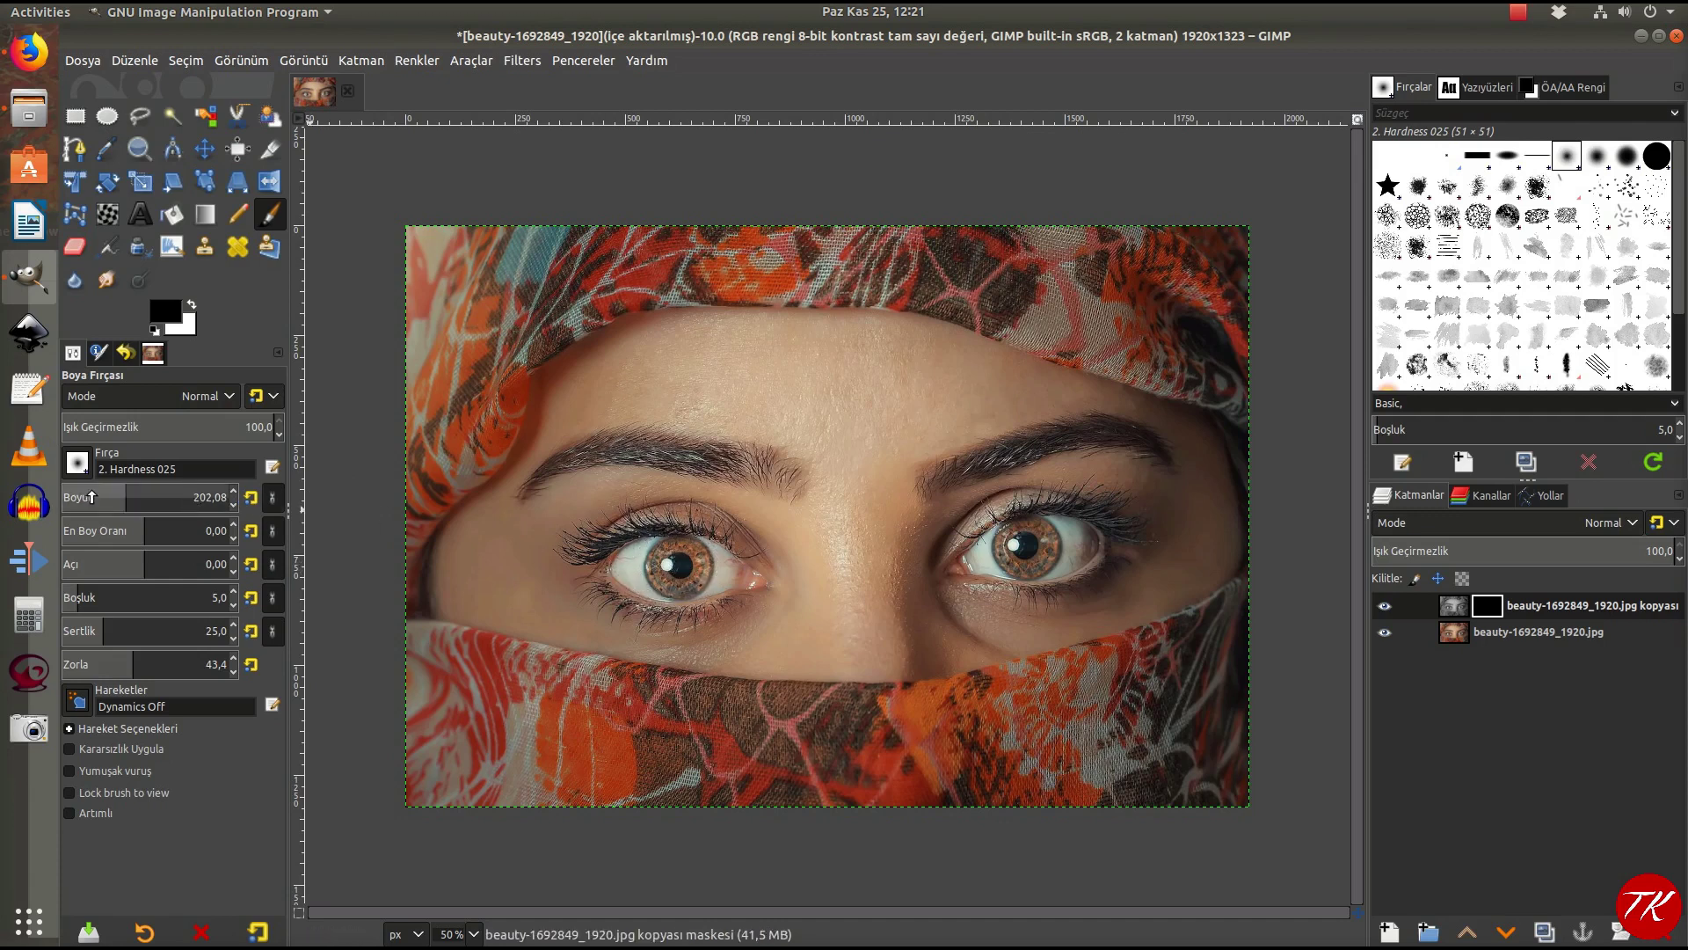
pyautogui.scroll(1, 677, 565)
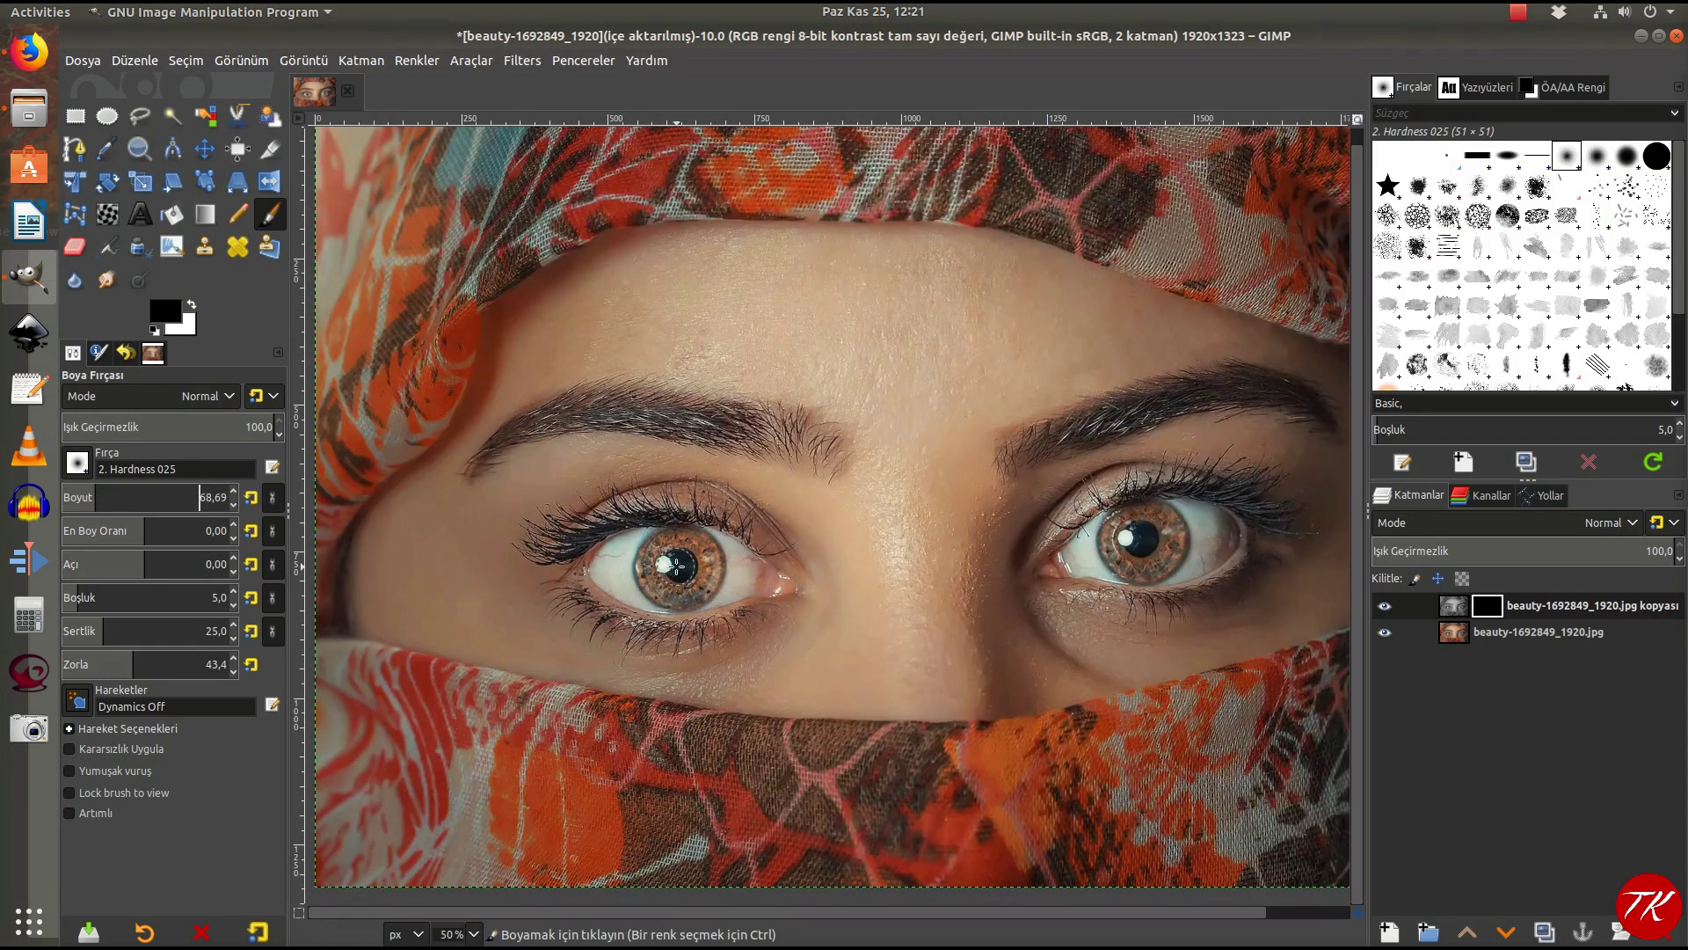
pyautogui.scroll(3, 677, 565)
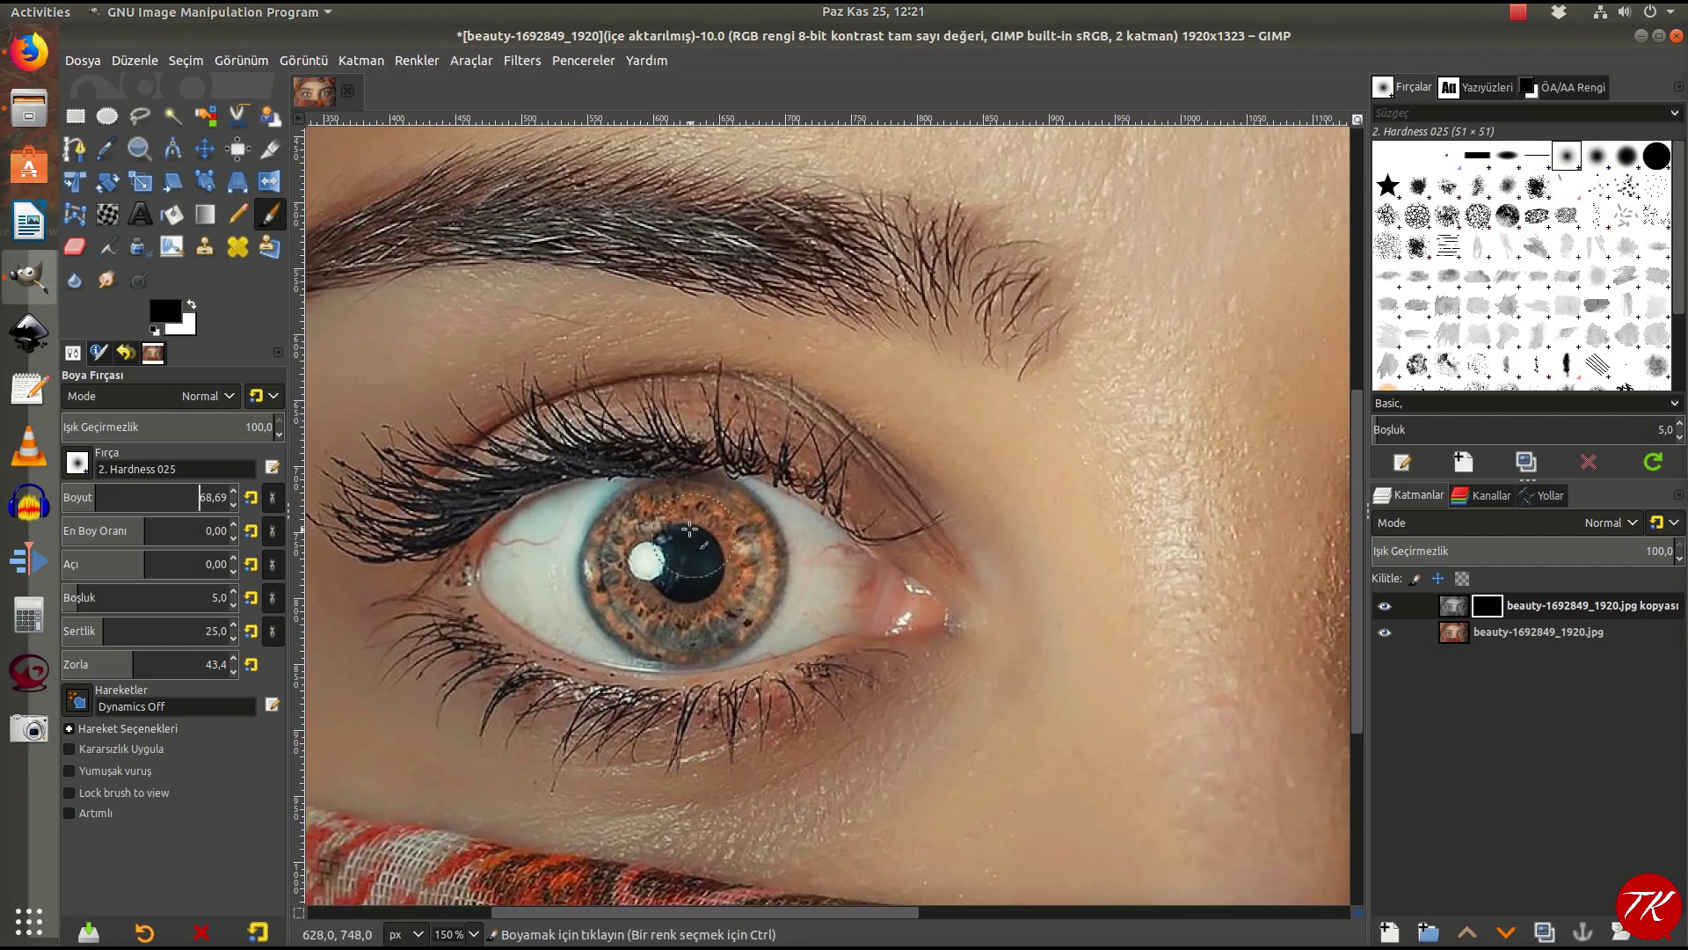
# - Shrink the brush to 46.81 and paint the mask over the left iris to grey it
pyautogui.click(79, 498)
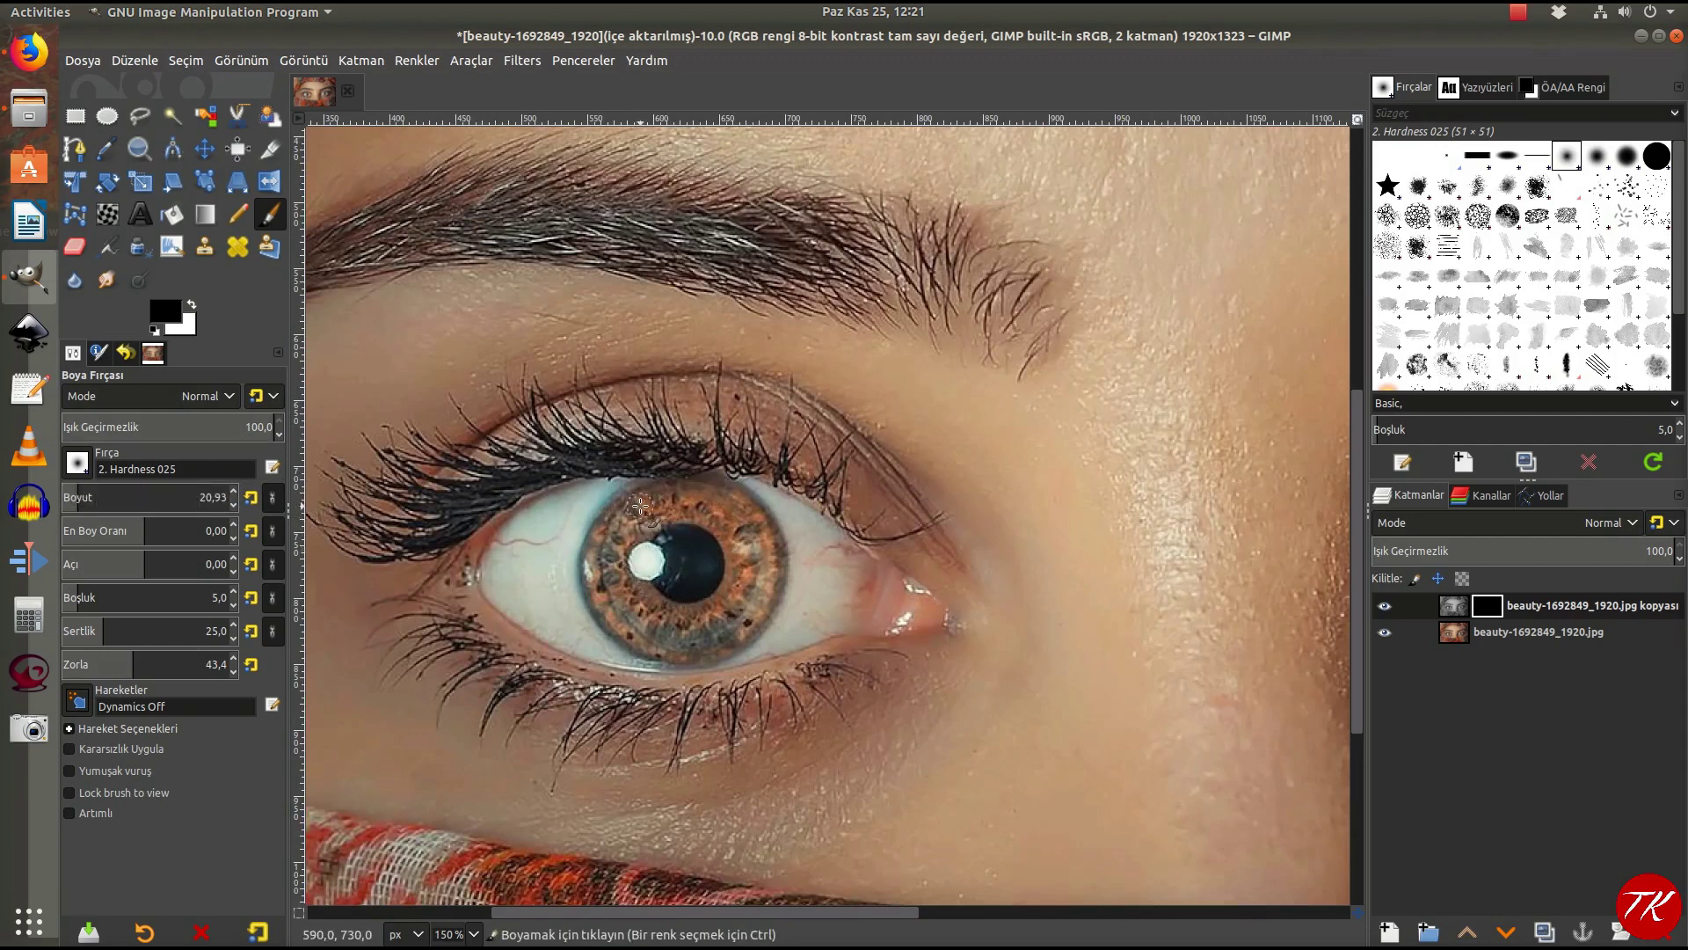
pyautogui.click(89, 498)
pyautogui.moveTo(694, 509); pyautogui.dragTo(636, 526)
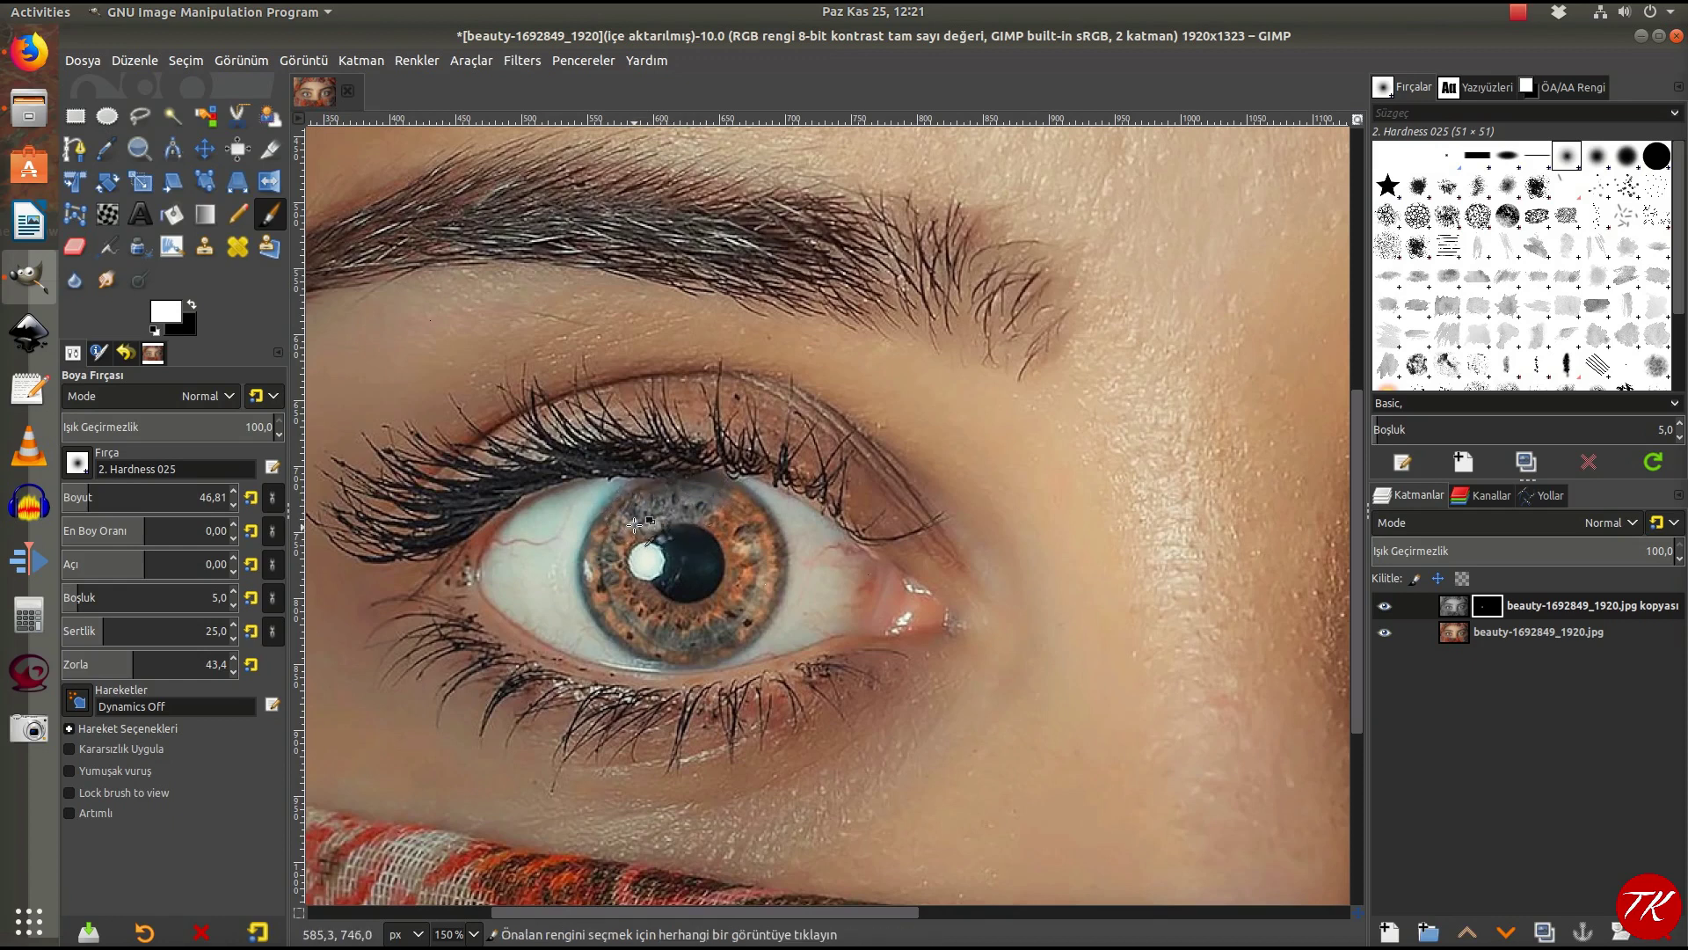
pyautogui.keyDown('ctrl'); pyautogui.scroll(1, 621, 559); pyautogui.keyUp('ctrl')
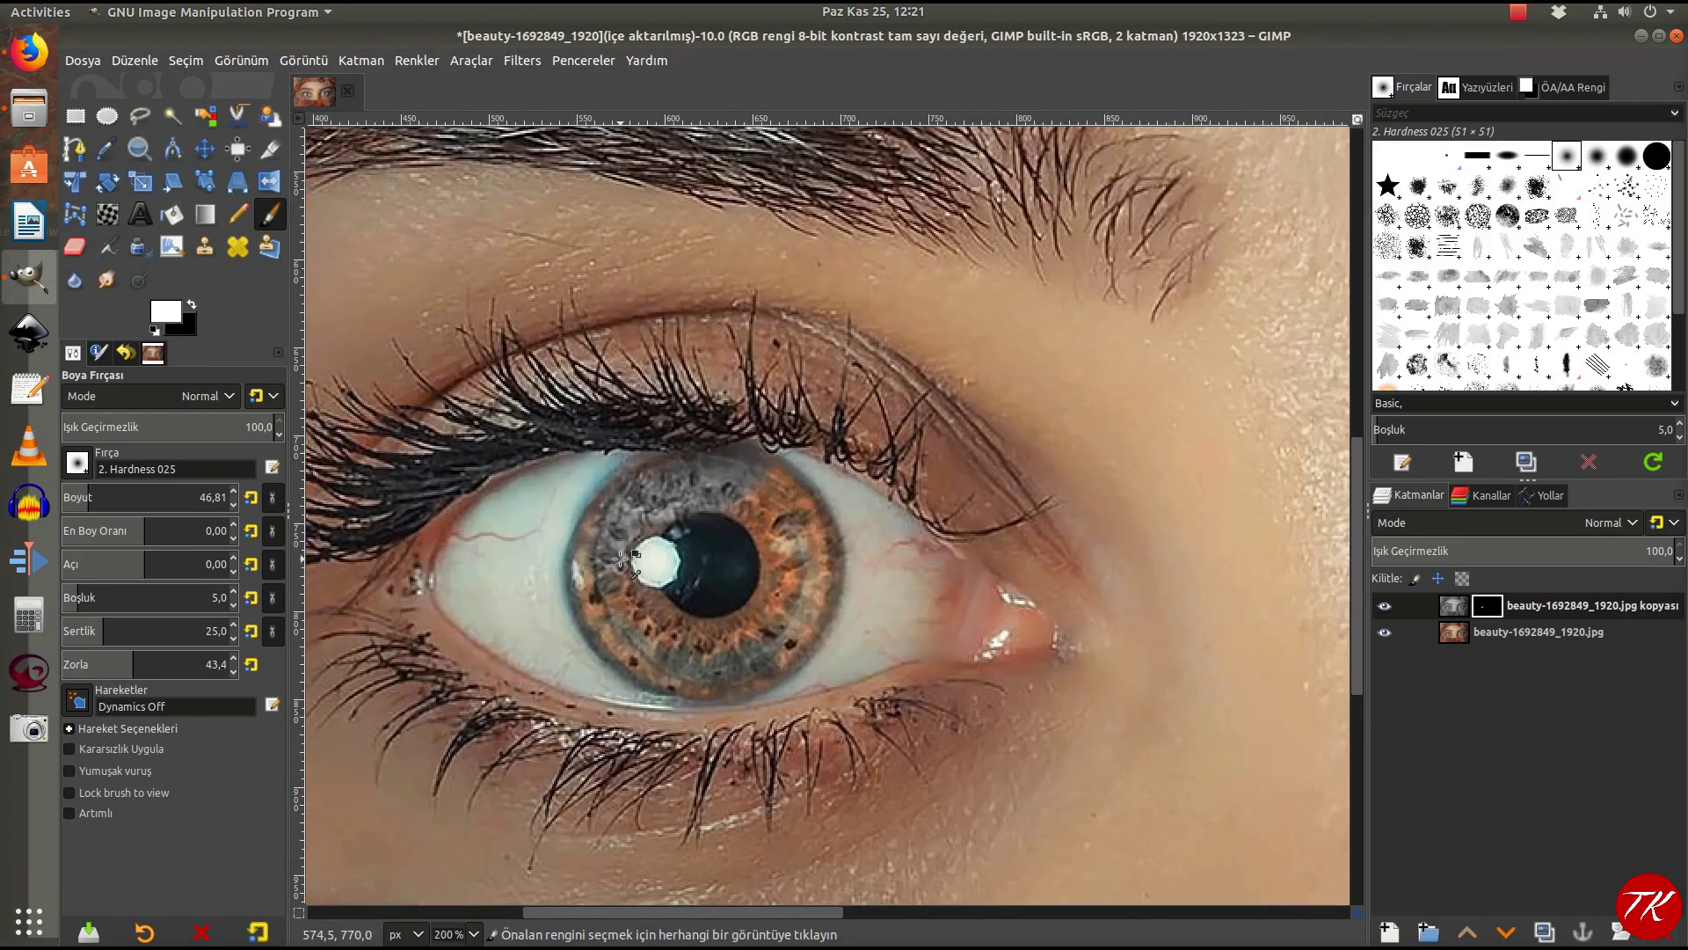
pyautogui.keyDown('ctrl'); pyautogui.scroll(1, 622, 560); pyautogui.keyUp('ctrl')
pyautogui.moveTo(653, 466)
pyautogui.mouseDown()
pyautogui.moveTo(606, 596)
pyautogui.moveTo(676, 705)
pyautogui.moveTo(837, 719)
pyautogui.moveTo(919, 573)
pyautogui.moveTo(685, 446)
pyautogui.mouseUp()
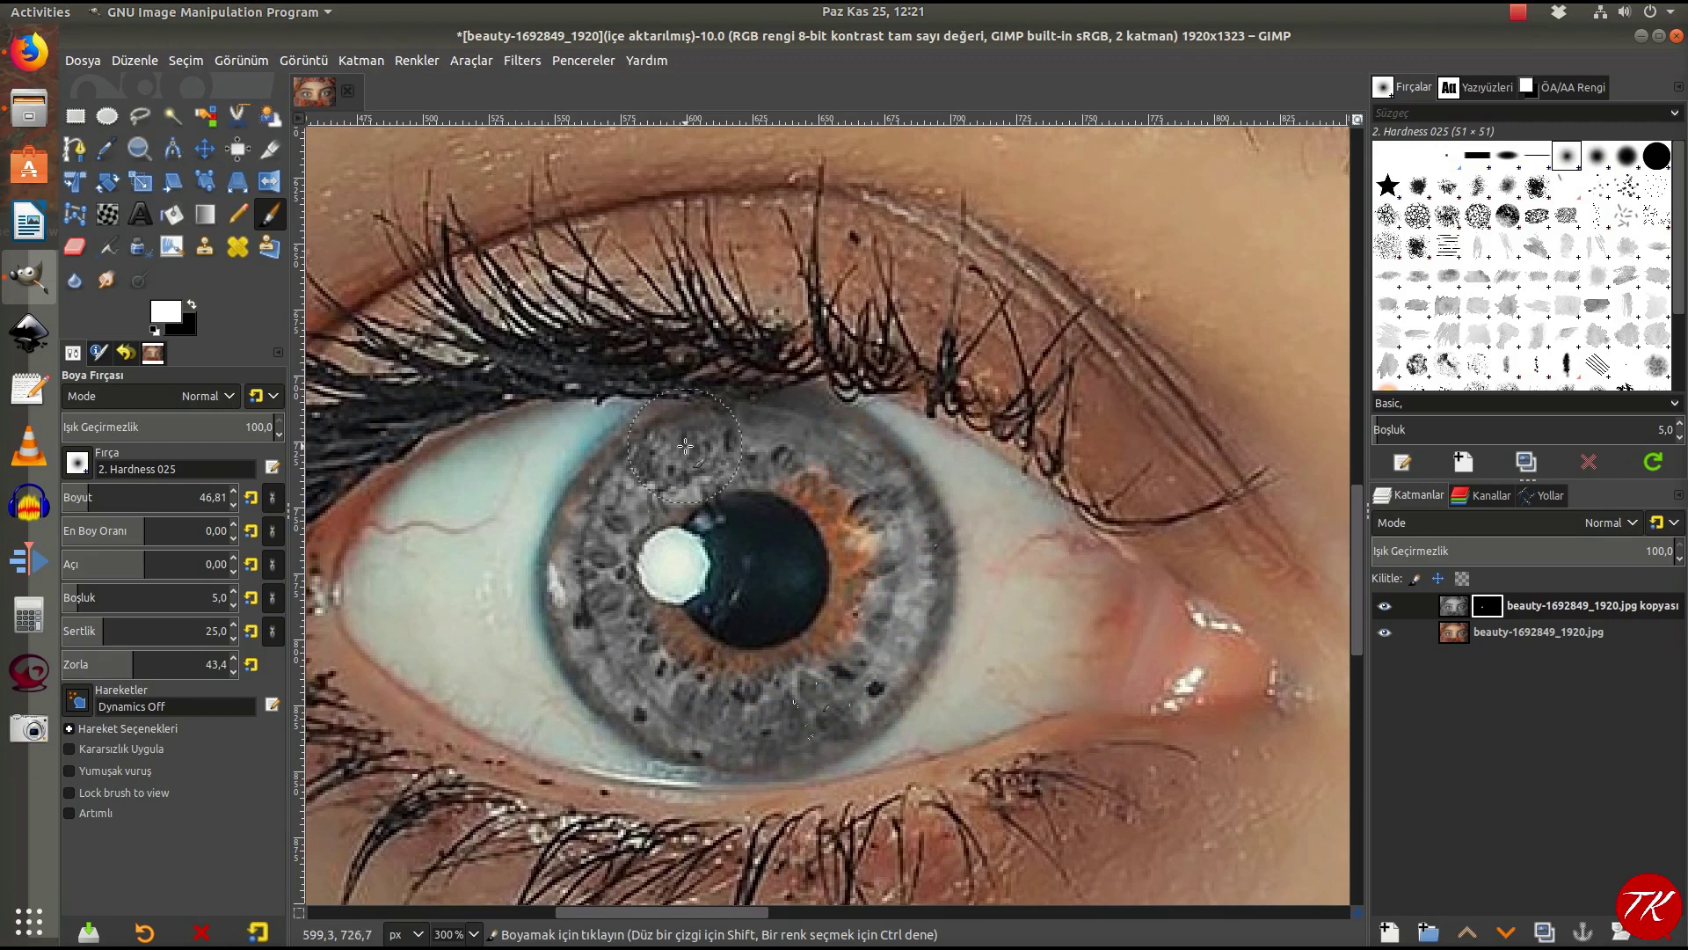
pyautogui.moveTo(684, 446)
pyautogui.mouseDown()
pyautogui.moveTo(744, 558)
pyautogui.moveTo(711, 653)
pyautogui.moveTo(603, 506)
pyautogui.moveTo(597, 581)
pyautogui.mouseUp()
# - Paint the remaining iris areas grey on the mask, then zoom out to both eyes
pyautogui.hscroll(10, 888, 591)
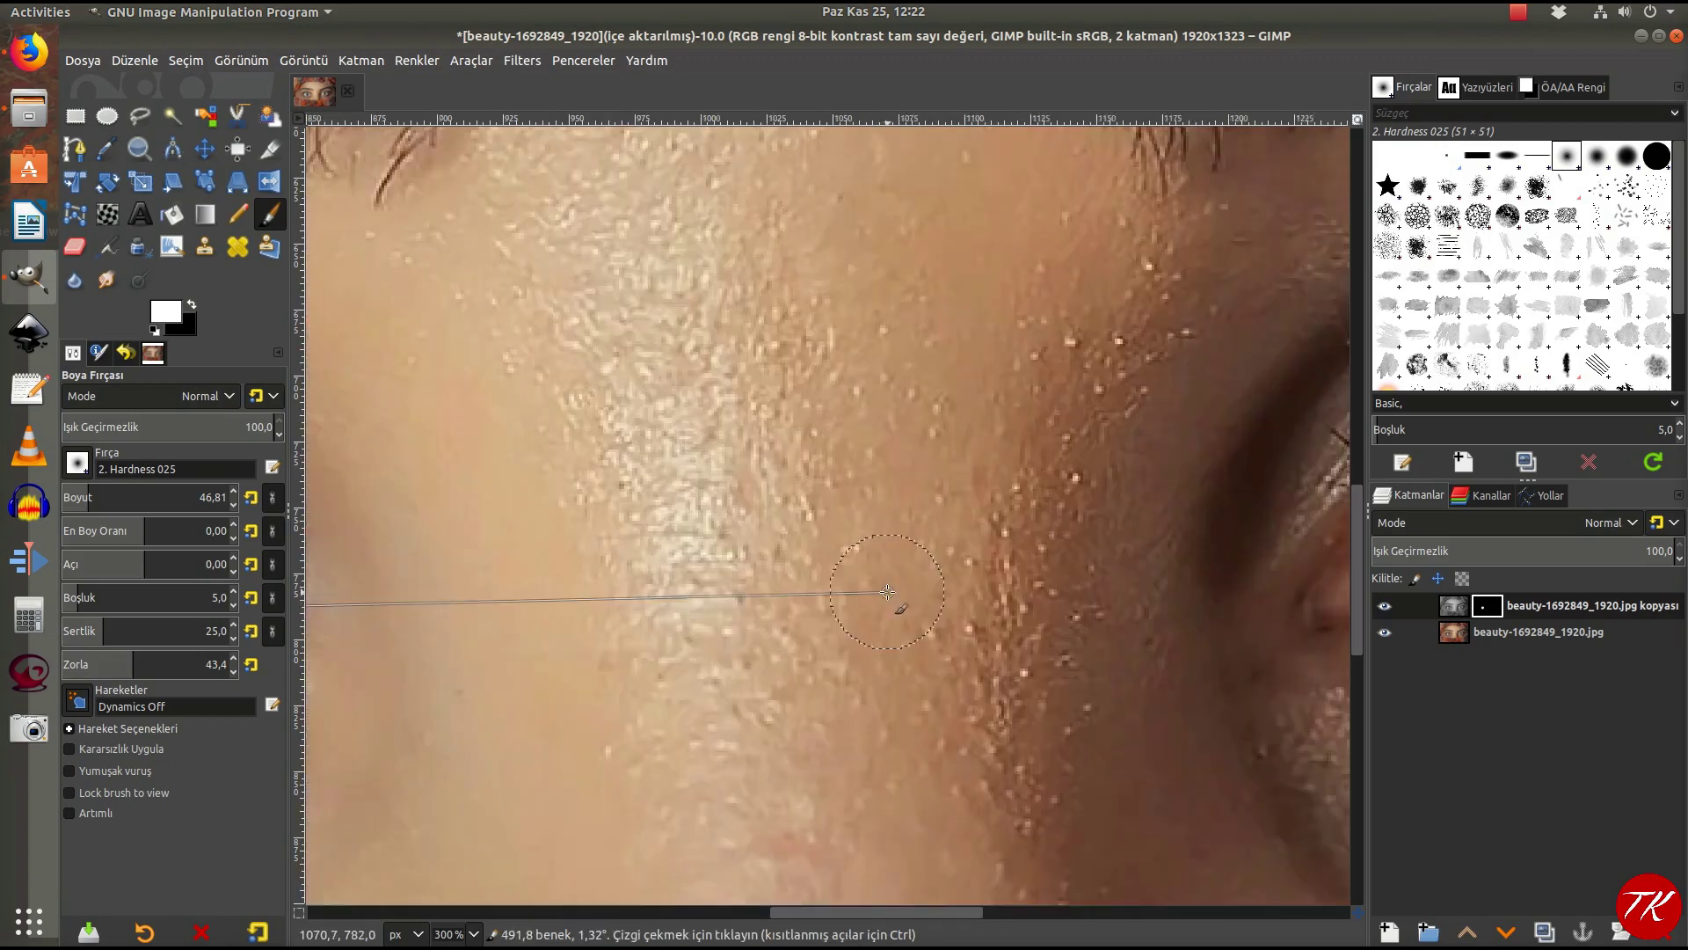
pyautogui.hscroll(10, 888, 591)
pyautogui.moveTo(816, 342)
pyautogui.mouseDown()
pyautogui.moveTo(743, 290)
pyautogui.moveTo(827, 281)
pyautogui.moveTo(748, 277)
pyautogui.moveTo(781, 315)
pyautogui.moveTo(660, 283)
pyautogui.moveTo(708, 369)
pyautogui.moveTo(585, 347)
pyautogui.moveTo(618, 393)
pyautogui.moveTo(594, 404)
pyautogui.moveTo(655, 457)
pyautogui.moveTo(598, 422)
pyautogui.moveTo(620, 589)
pyautogui.moveTo(607, 518)
pyautogui.moveTo(641, 589)
pyautogui.moveTo(655, 547)
pyautogui.moveTo(686, 582)
pyautogui.moveTo(655, 570)
pyautogui.moveTo(699, 600)
pyautogui.moveTo(722, 594)
pyautogui.moveTo(669, 578)
pyautogui.moveTo(739, 602)
pyautogui.moveTo(836, 550)
pyautogui.moveTo(747, 604)
pyautogui.mouseUp()
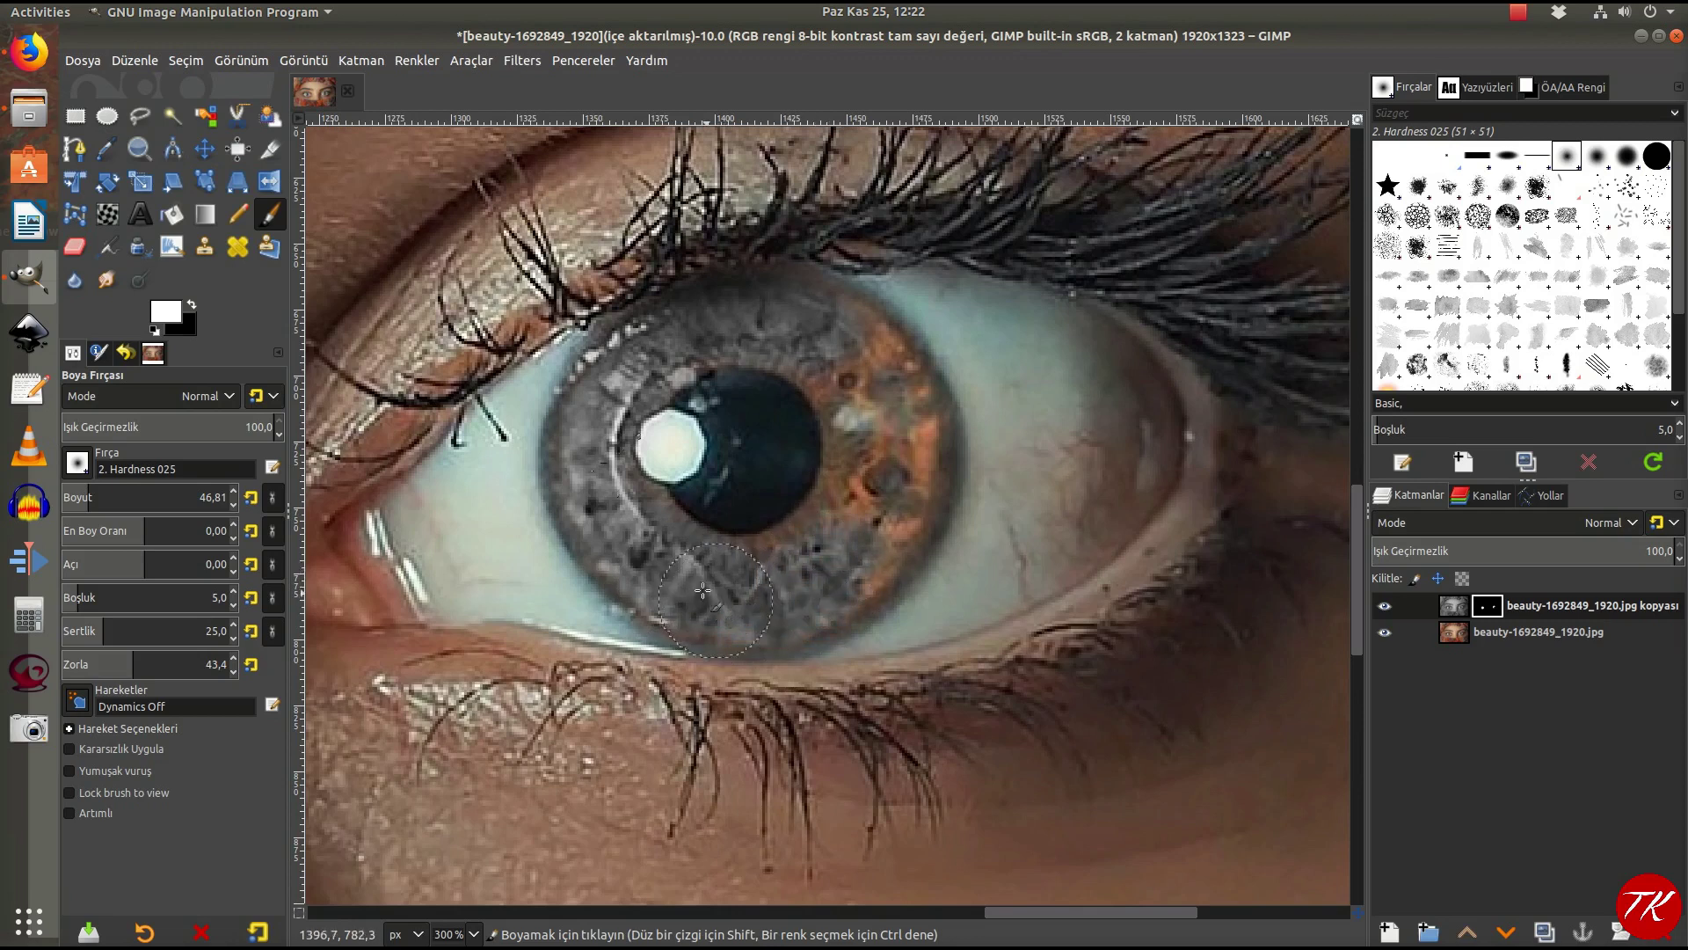
pyautogui.moveTo(622, 553)
pyautogui.mouseDown()
pyautogui.moveTo(572, 567)
pyautogui.moveTo(712, 519)
pyautogui.moveTo(849, 564)
pyautogui.moveTo(890, 482)
pyautogui.moveTo(815, 587)
pyautogui.mouseUp()
pyautogui.moveTo(892, 524)
pyautogui.mouseDown()
pyautogui.moveTo(826, 517)
pyautogui.moveTo(826, 615)
pyautogui.moveTo(898, 450)
pyautogui.moveTo(743, 315)
pyautogui.moveTo(905, 323)
pyautogui.moveTo(903, 479)
pyautogui.moveTo(888, 492)
pyautogui.moveTo(899, 467)
pyautogui.moveTo(817, 386)
pyautogui.moveTo(774, 413)
pyautogui.moveTo(836, 470)
pyautogui.moveTo(721, 422)
pyautogui.moveTo(695, 439)
pyautogui.moveTo(708, 515)
pyautogui.moveTo(624, 534)
pyautogui.moveTo(791, 422)
pyautogui.moveTo(695, 369)
pyautogui.moveTo(765, 295)
pyautogui.moveTo(843, 337)
pyautogui.mouseUp()
pyautogui.keyDown('ctrl'); pyautogui.scroll(-2, 848, 422); pyautogui.keyUp('ctrl')
pyautogui.keyDown('ctrl'); pyautogui.scroll(-1, 851, 429); pyautogui.keyUp('ctrl')
pyautogui.keyDown('ctrl'); pyautogui.scroll(-1, 846, 431); pyautogui.keyUp('ctrl')
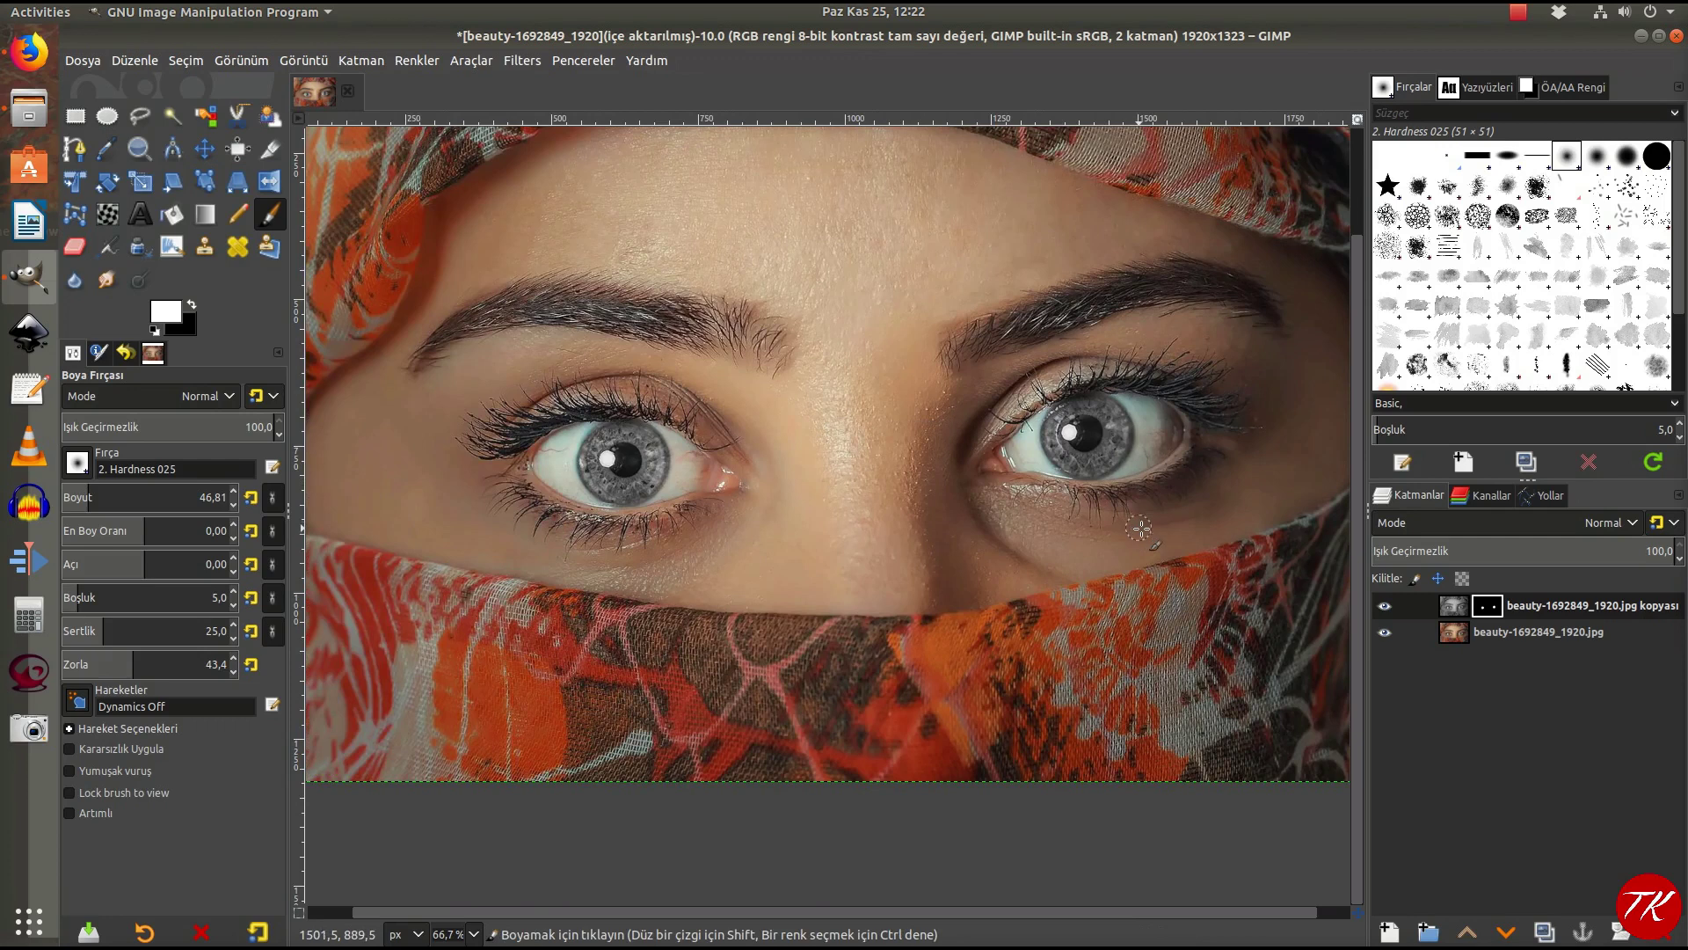
# - Apply the layer mask on the grey iris layer and duplicate that layer
pyautogui.doubleClick(1533, 605)
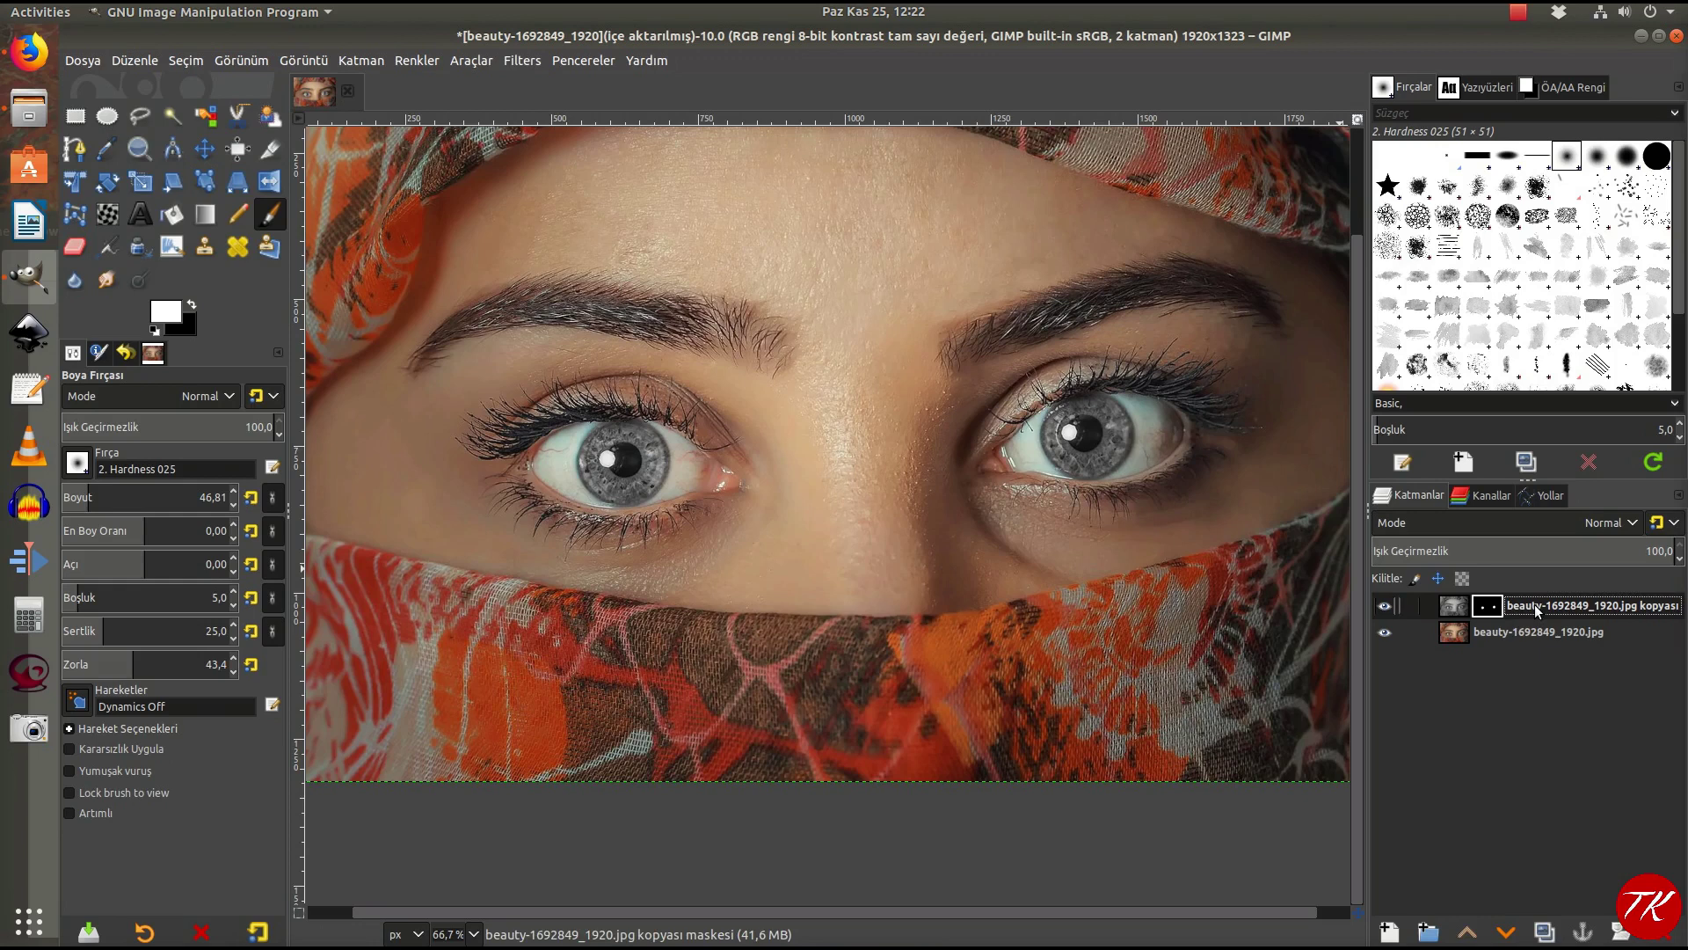
pyautogui.rightClick(1536, 608)
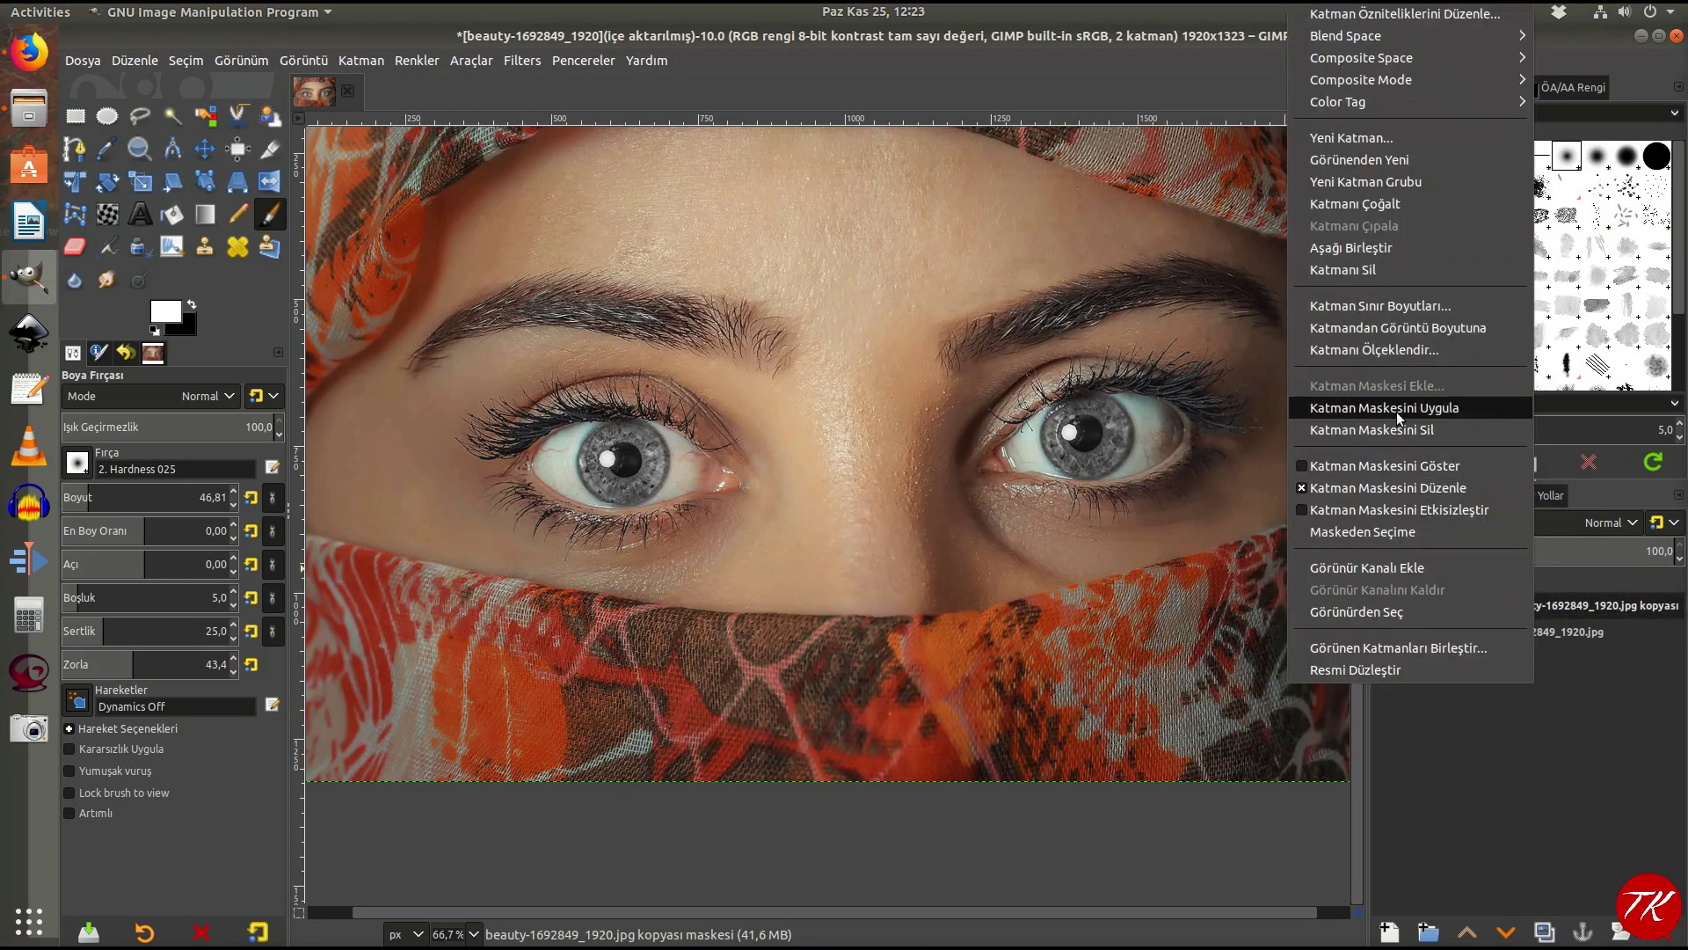
pyautogui.click(1463, 410)
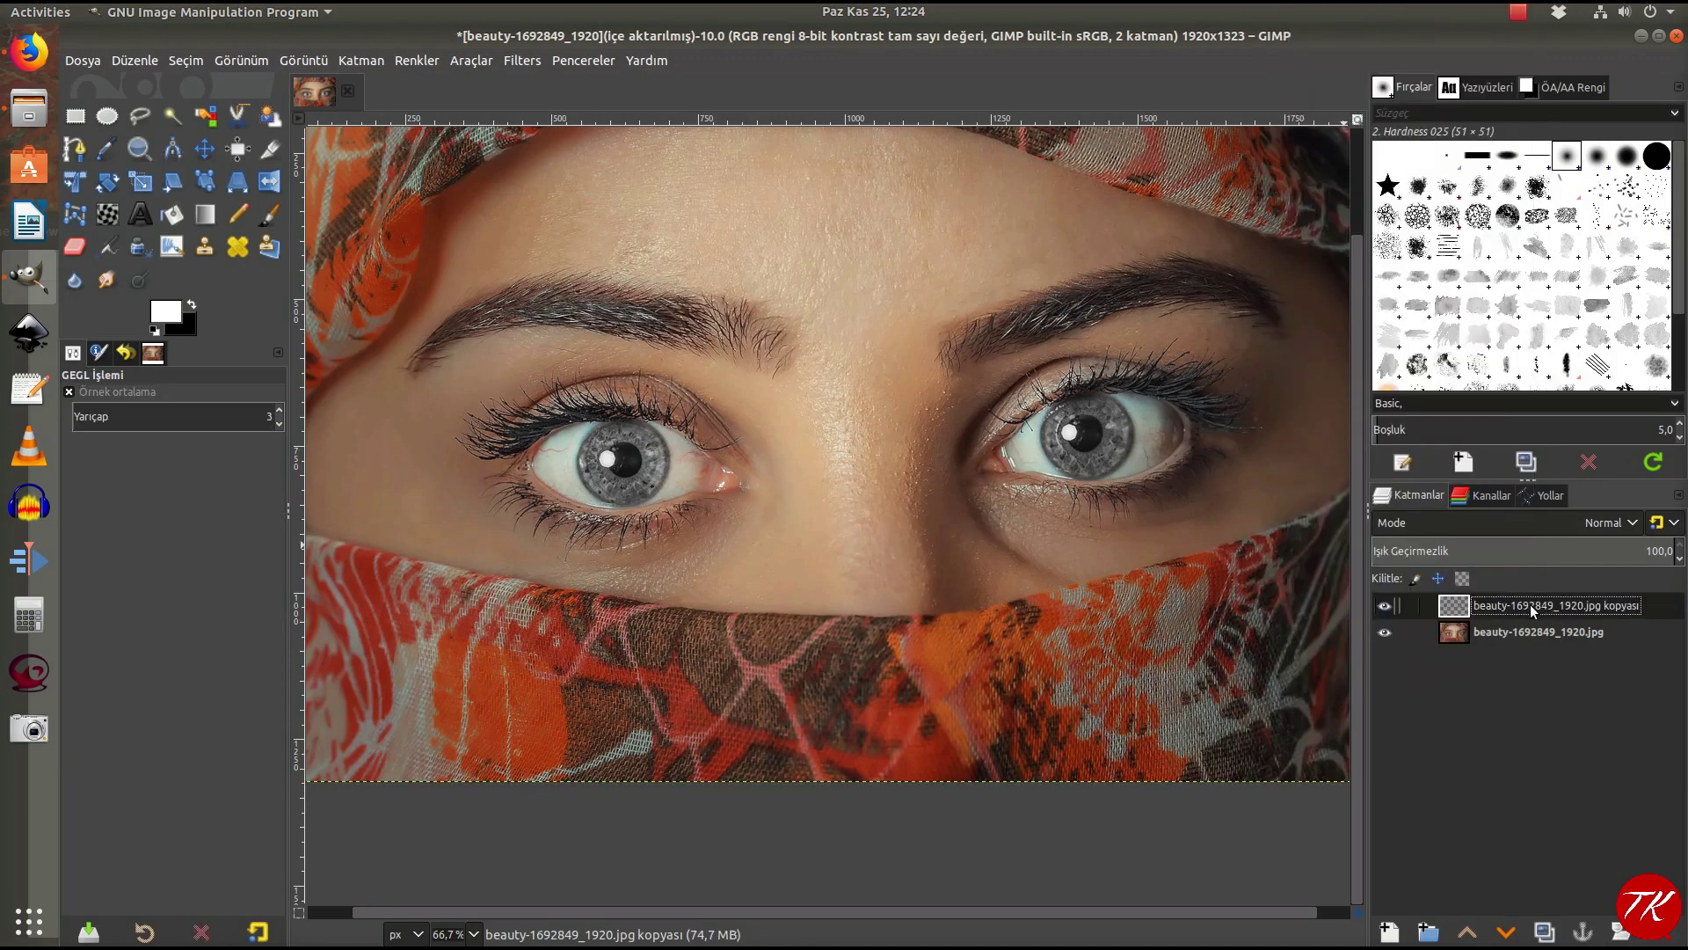
pyautogui.click(1543, 932)
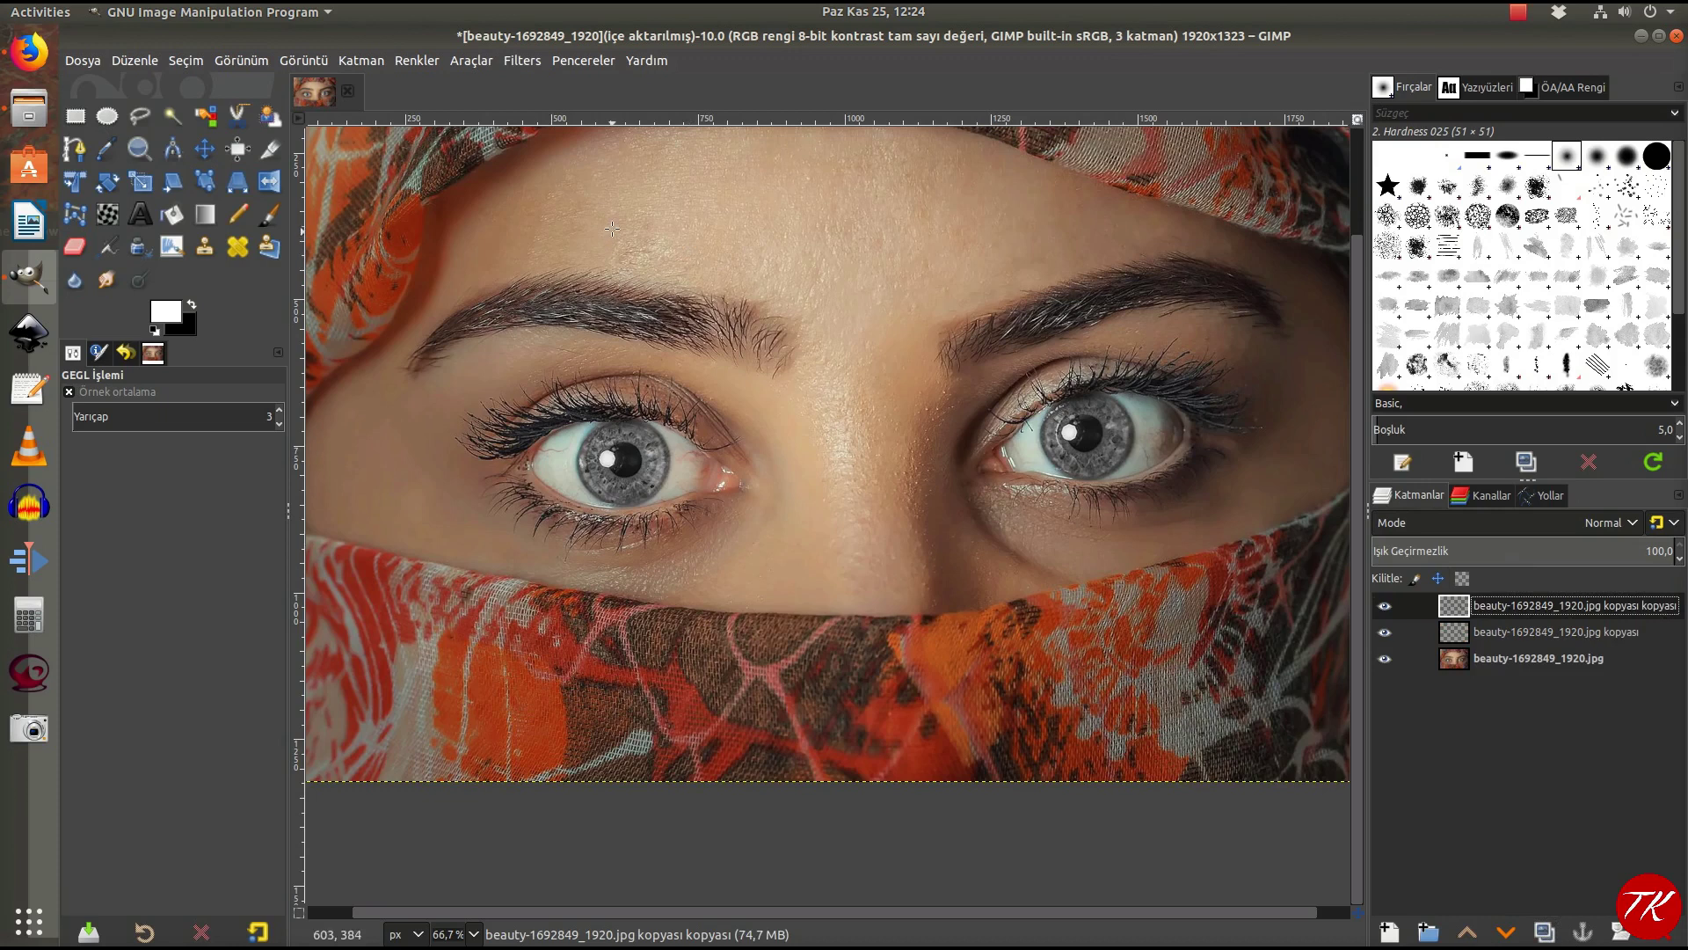
# - Open Colorize on the top copy, try a purple hue, then reset to defaults
pyautogui.click(429, 64)
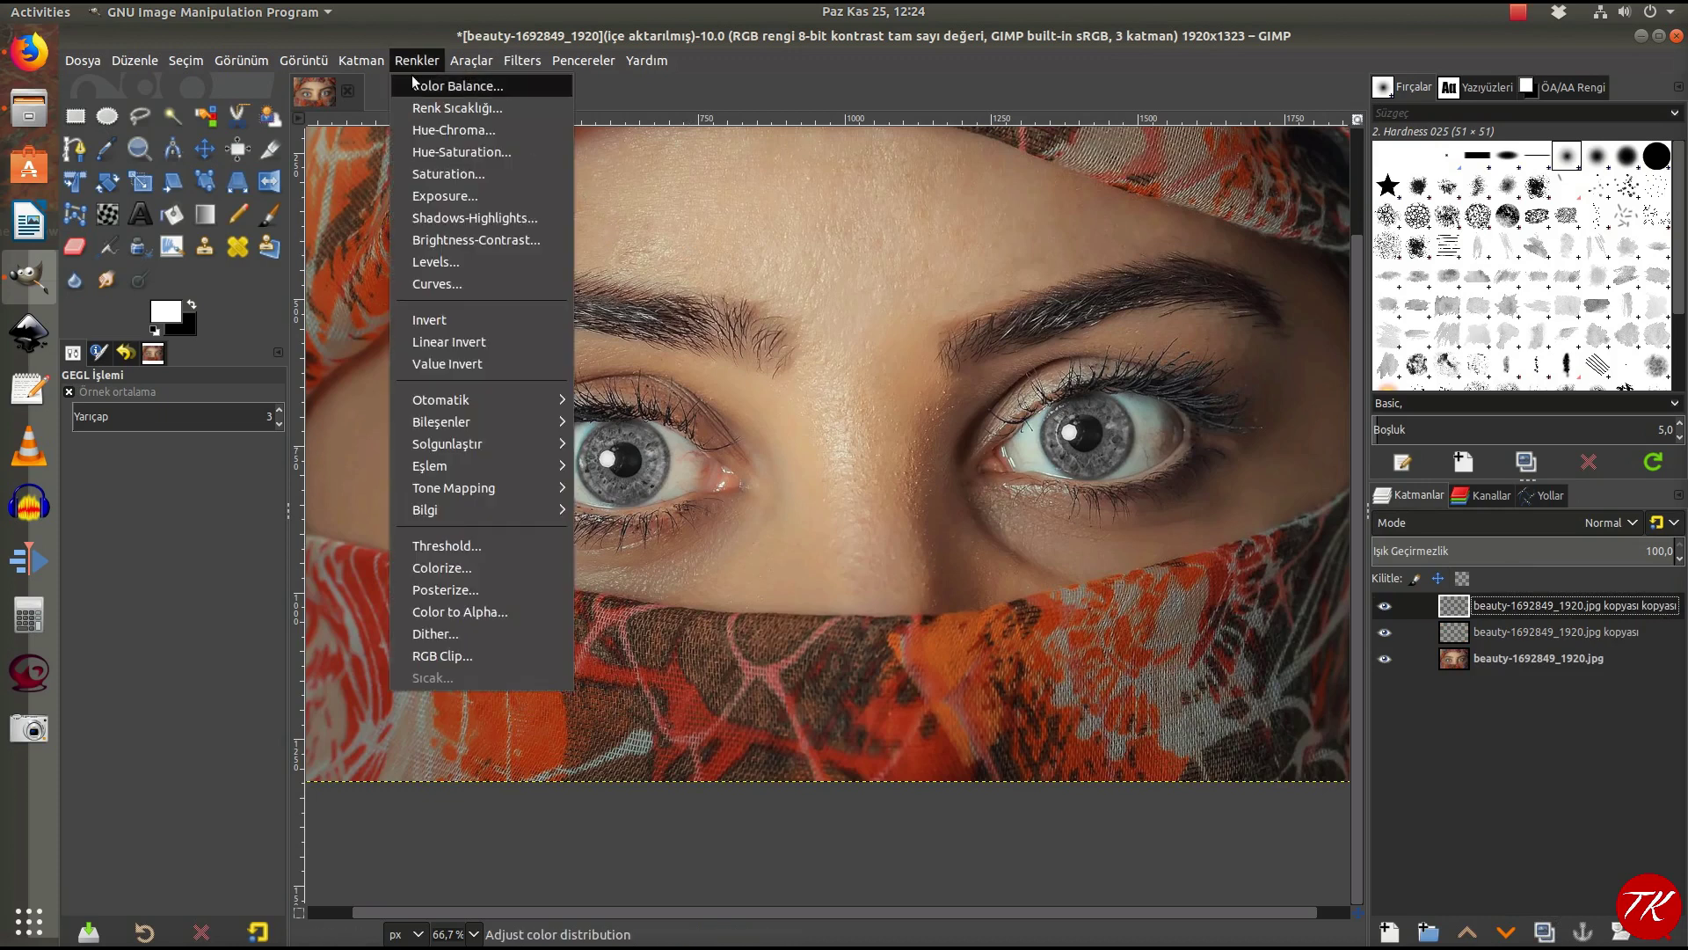
pyautogui.click(472, 567)
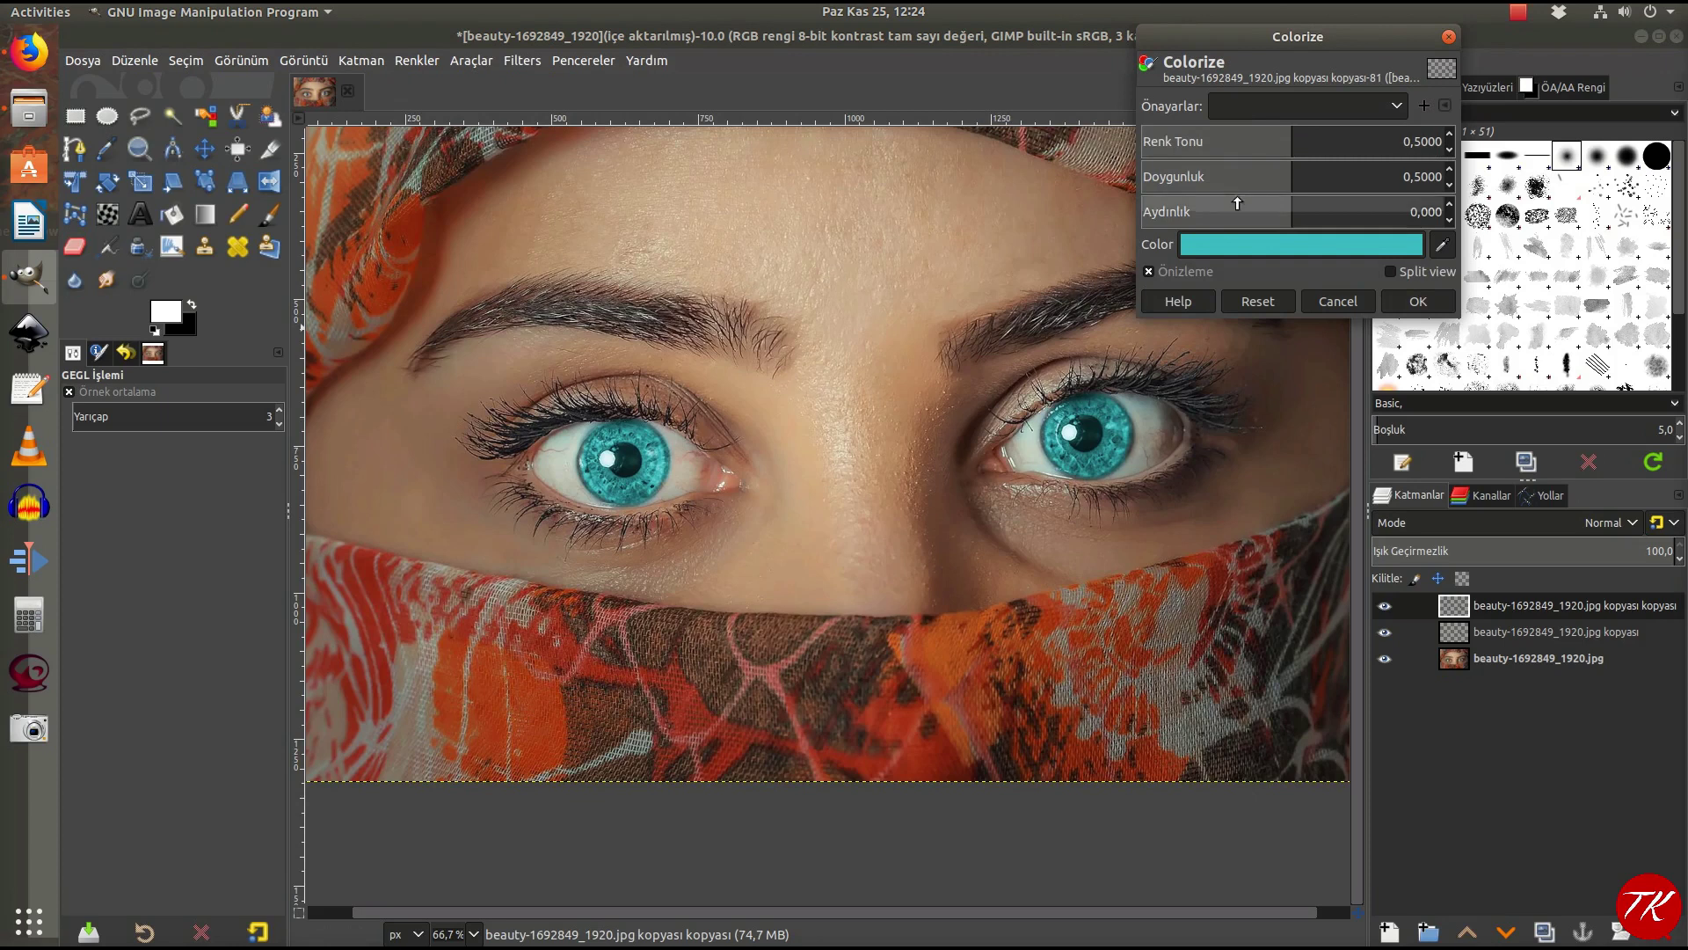
pyautogui.moveTo(1295, 143)
pyautogui.mouseDown()
pyautogui.moveTo(1364, 145)
pyautogui.moveTo(1214, 140)
pyautogui.moveTo(1303, 141)
pyautogui.moveTo(1360, 176)
pyautogui.moveTo(1244, 173)
pyautogui.moveTo(1374, 211)
pyautogui.moveTo(1206, 208)
pyautogui.mouseUp()
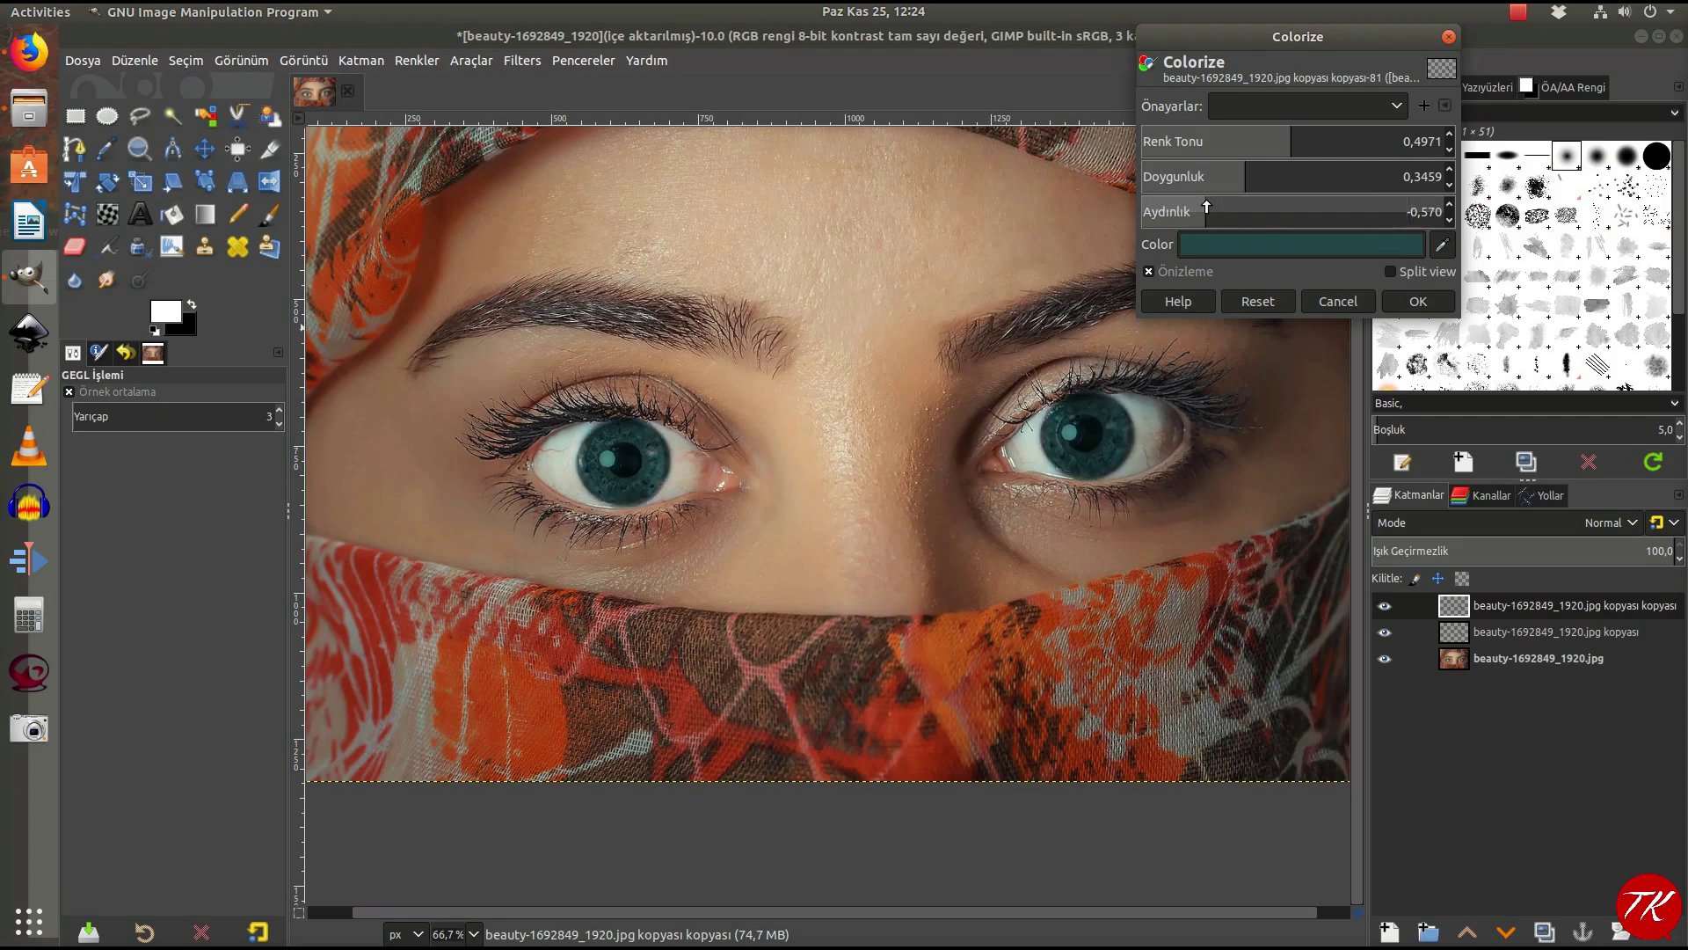
pyautogui.click(1254, 308)
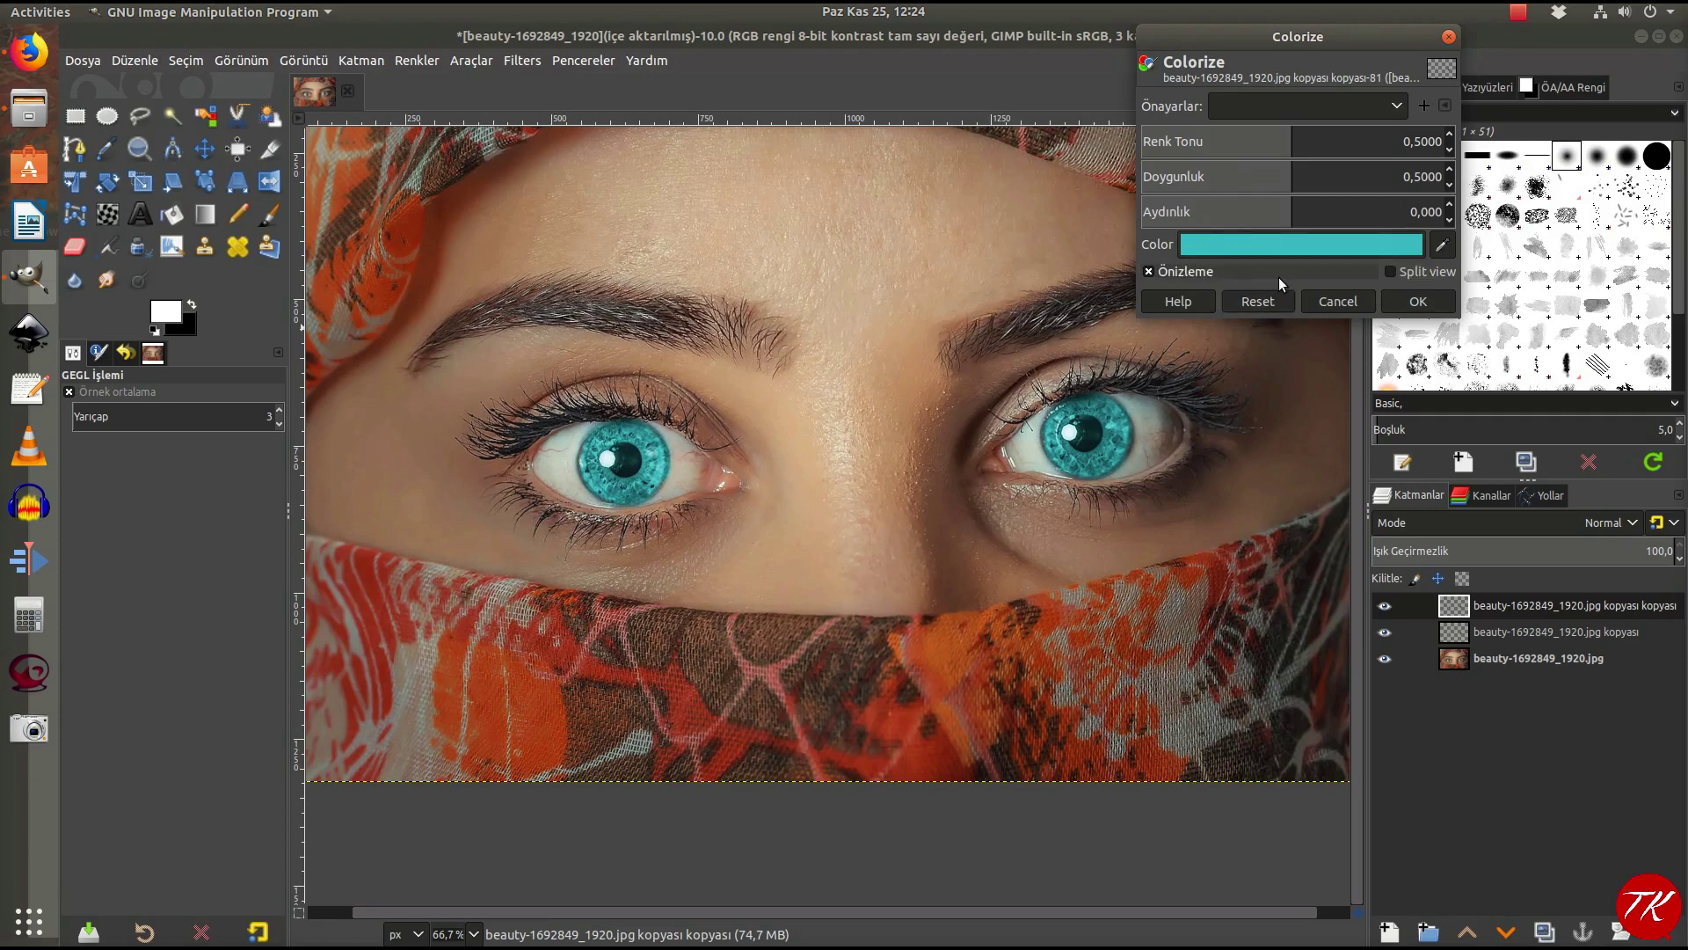
# - Colorize the top copy at Hue 0.5000, Saturation 0.5698, Lightness -0.169 for teal irises
pyautogui.click(1366, 245)
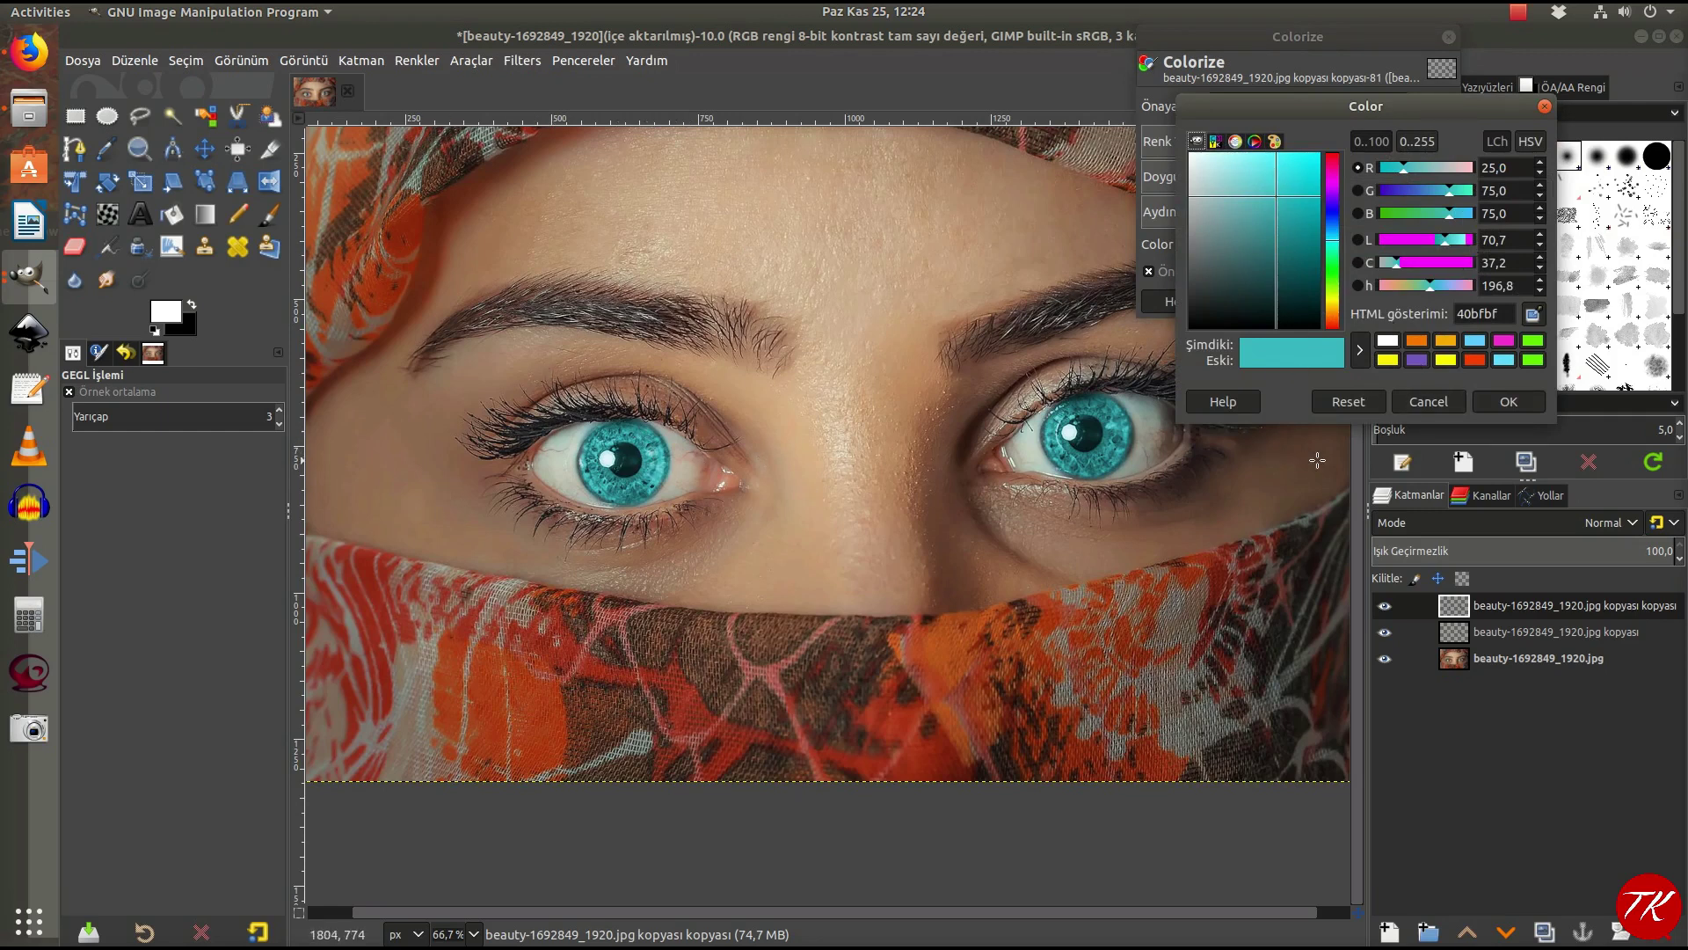
pyautogui.click(1438, 401)
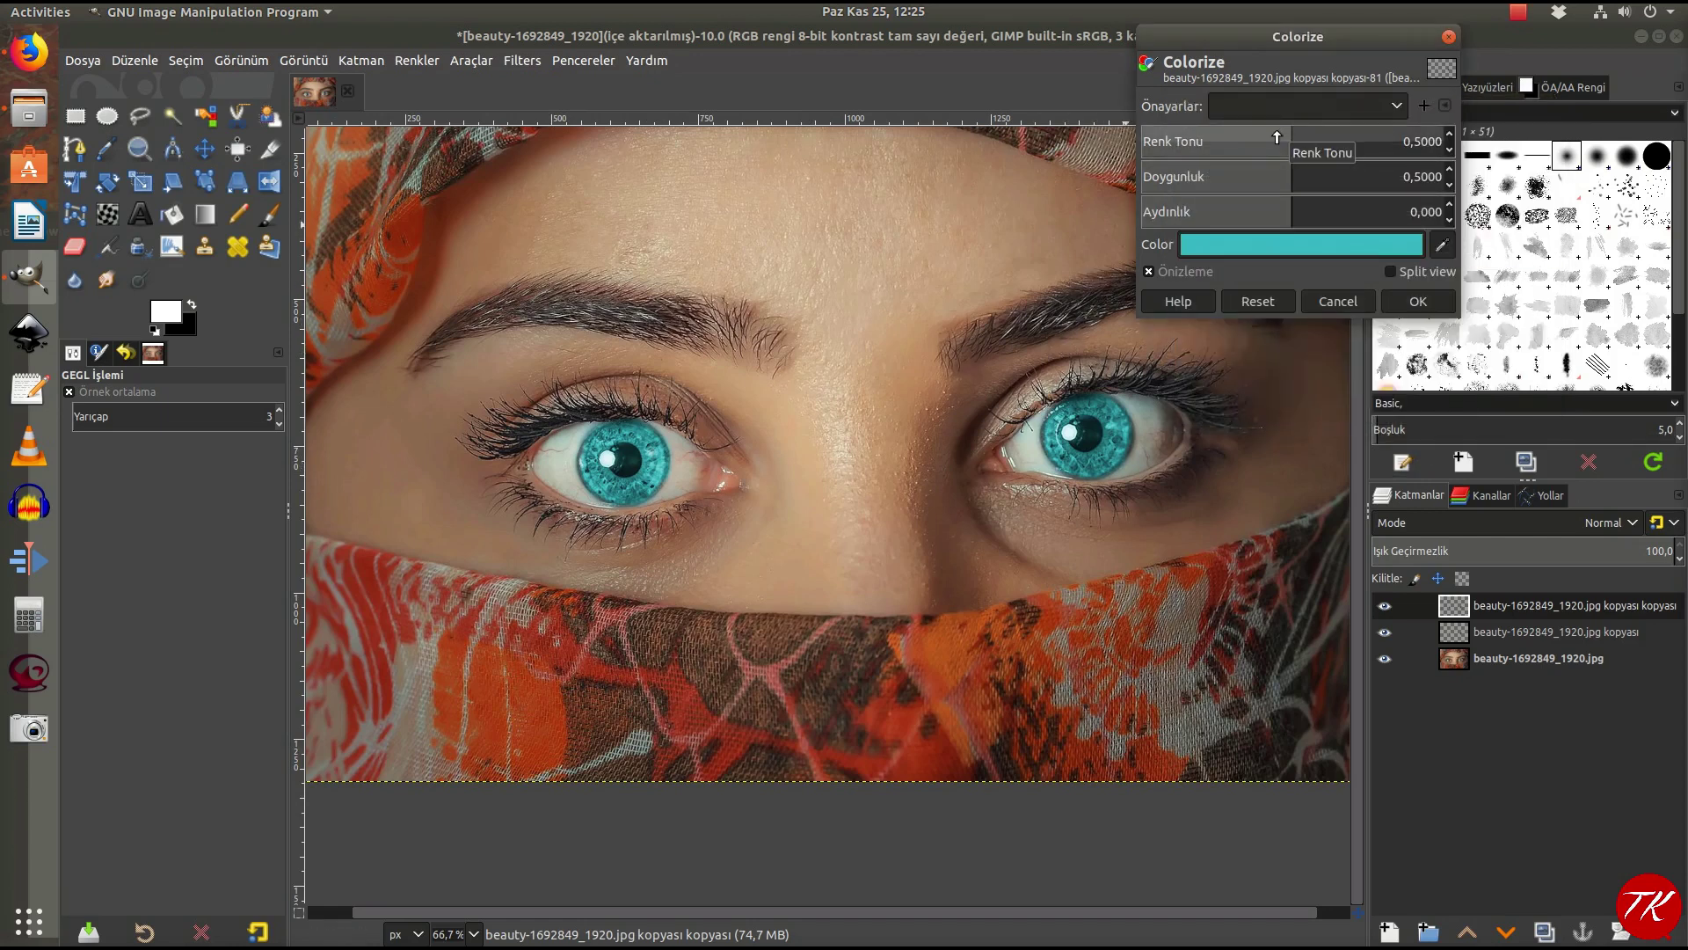
pyautogui.click(1315, 178)
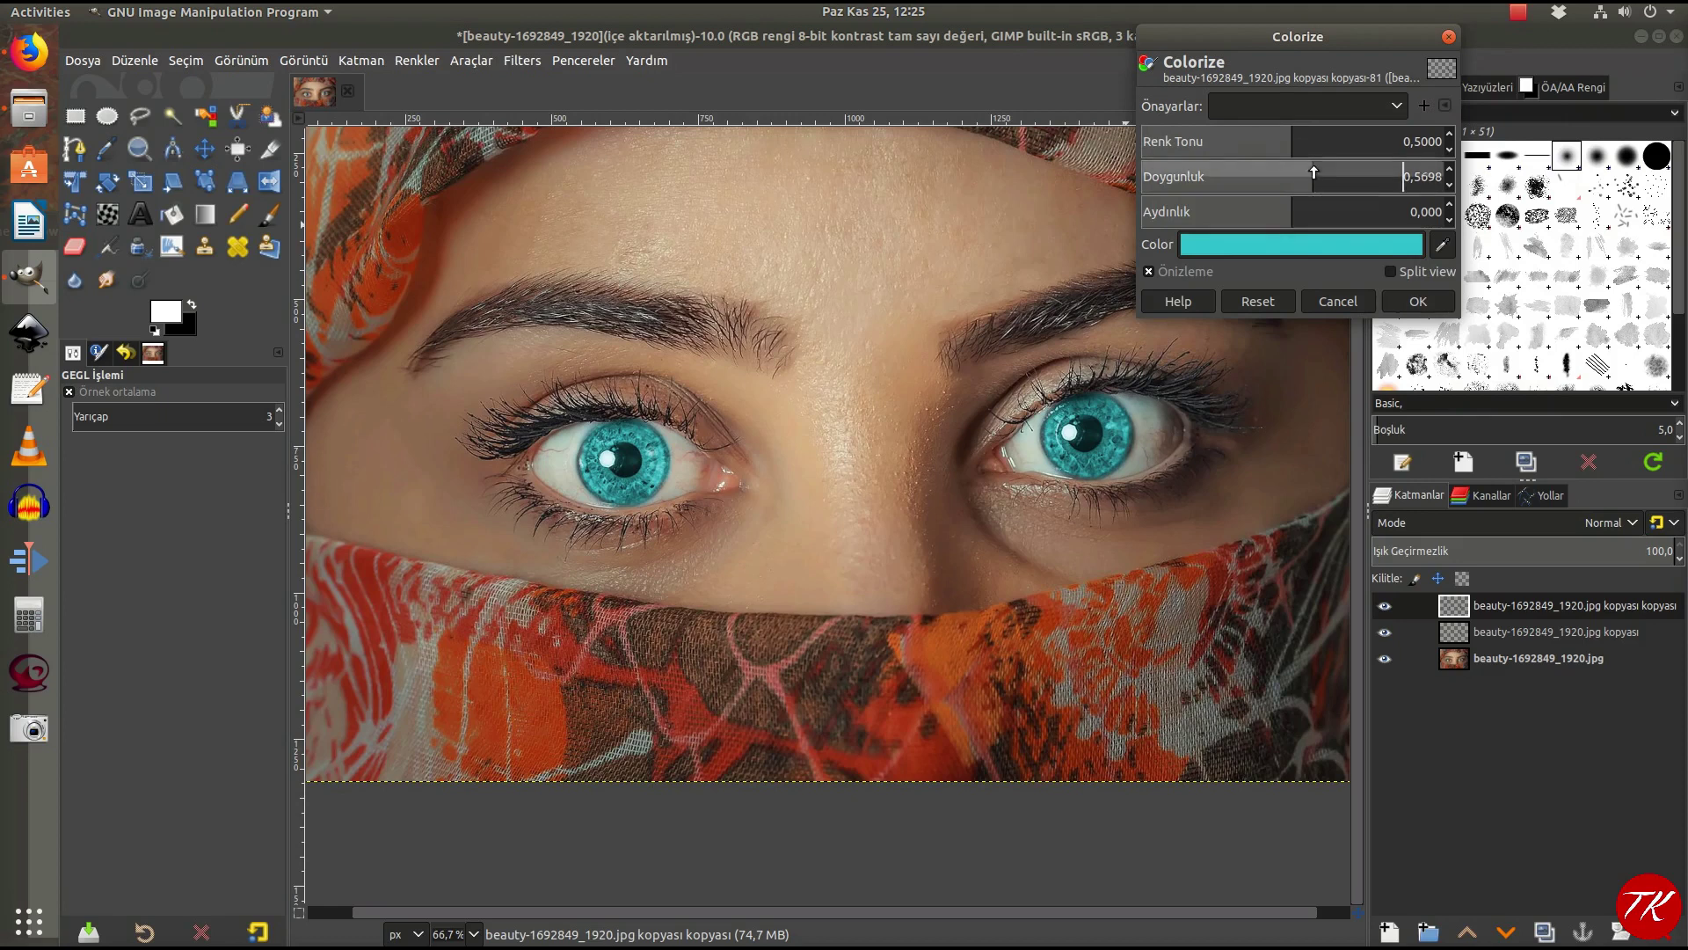
pyautogui.click(1267, 212)
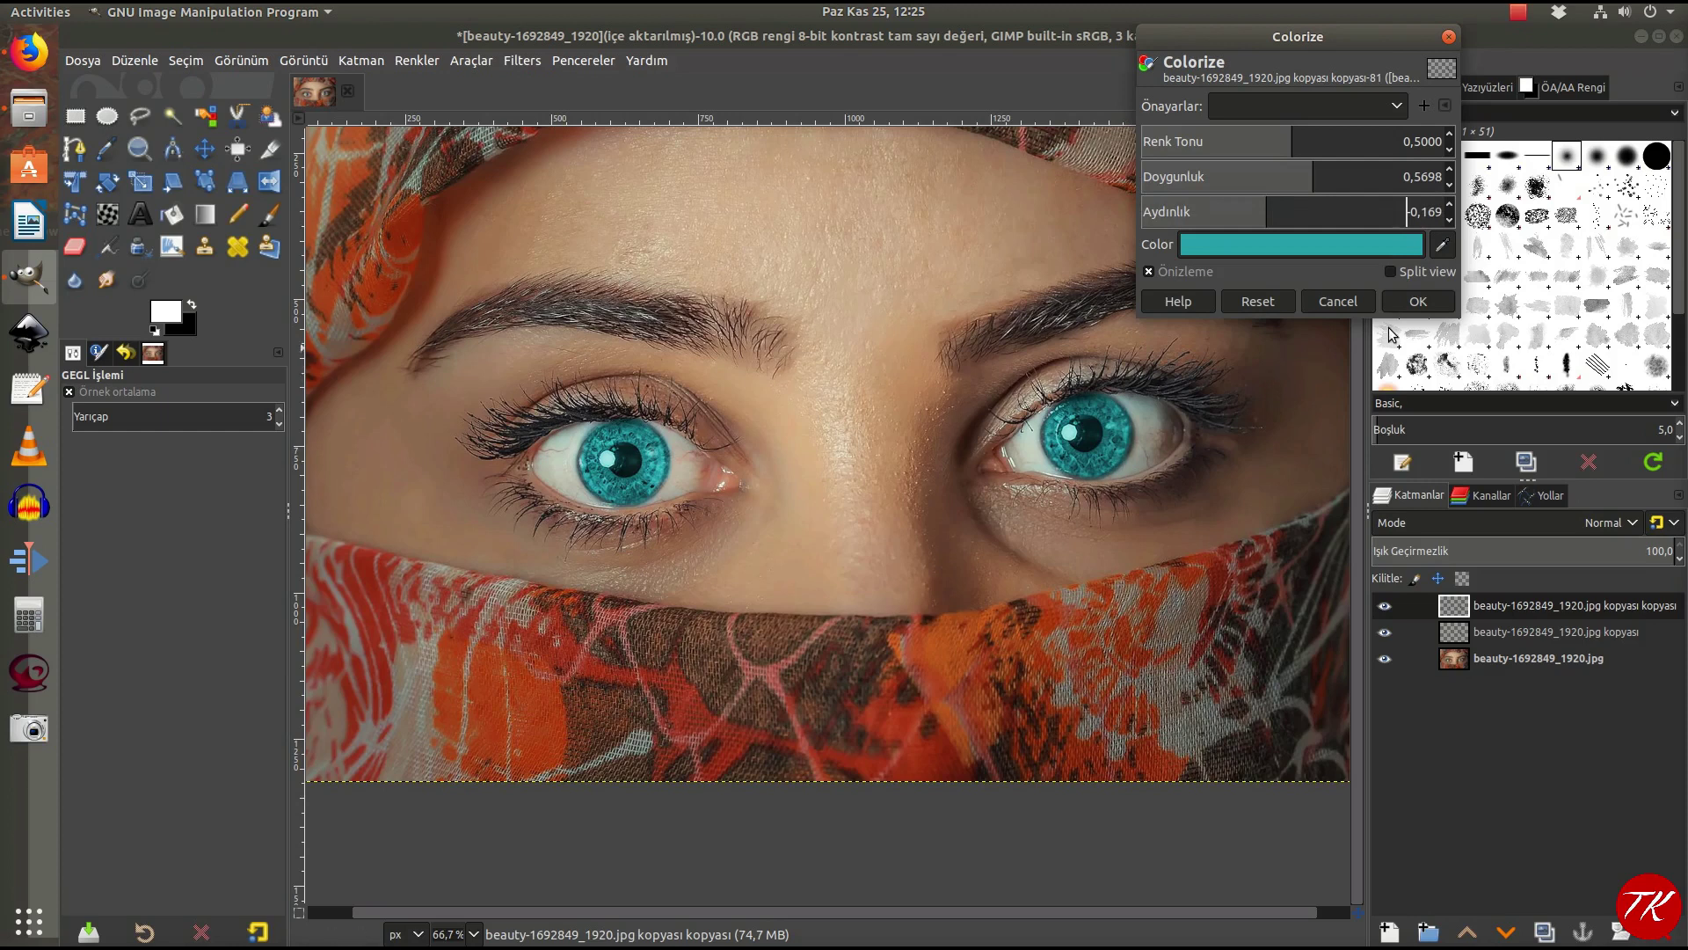
pyautogui.click(1415, 302)
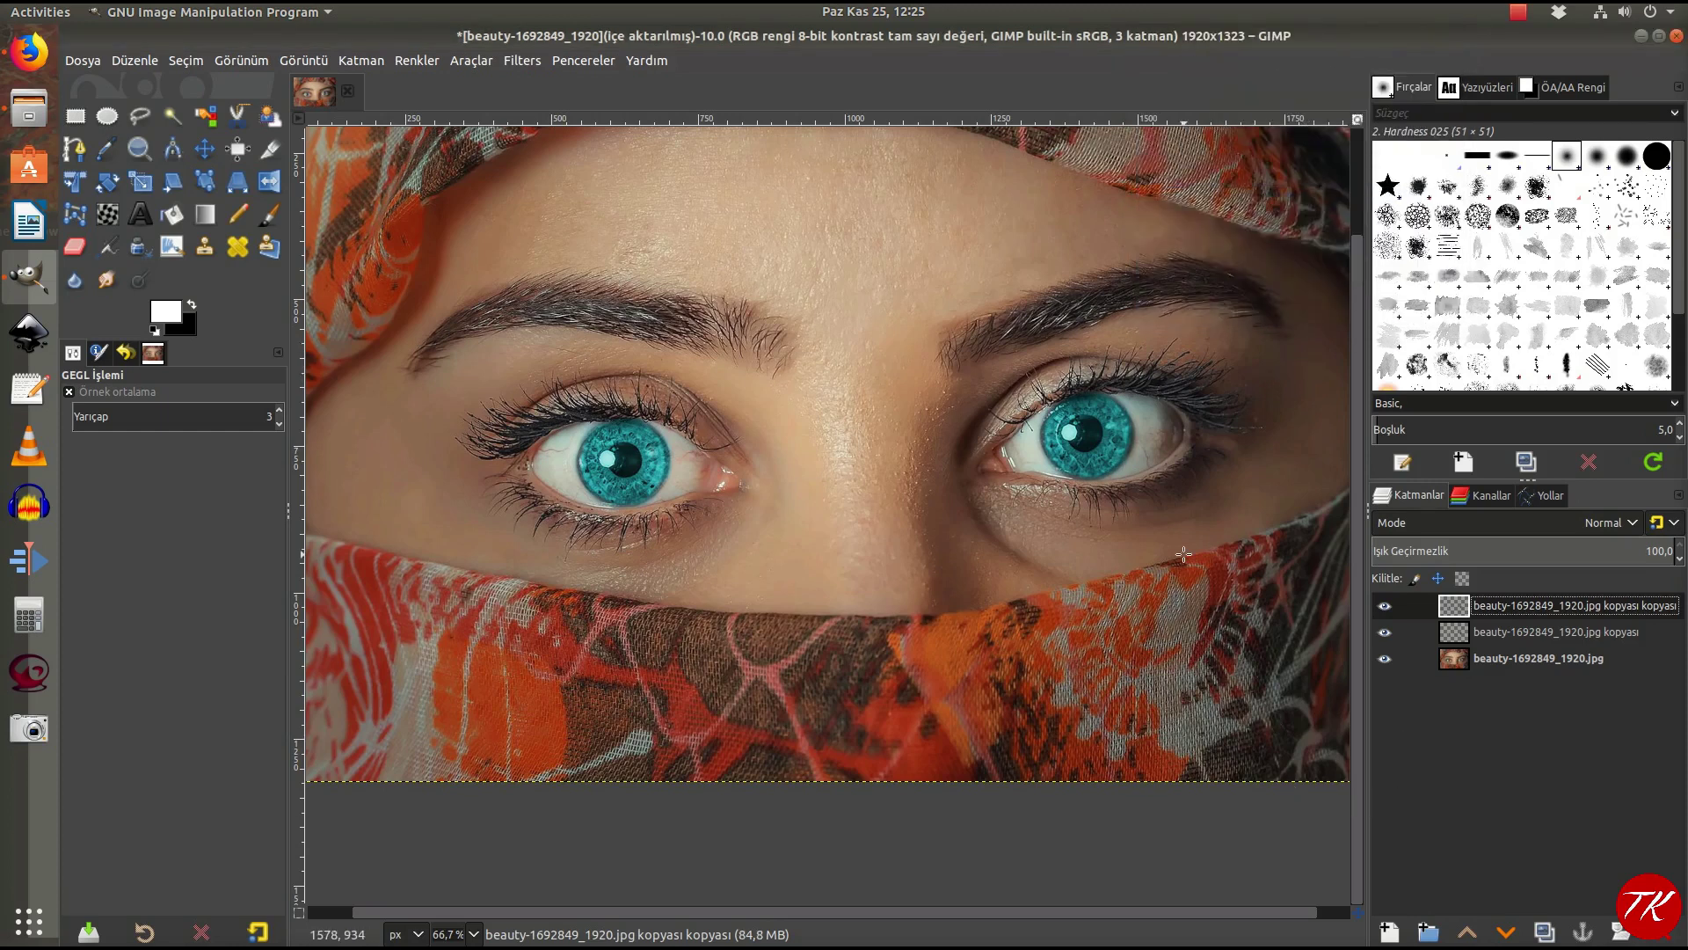
# - Duplicate the grey iris layer and hide the teal layer above it
pyautogui.press('-')
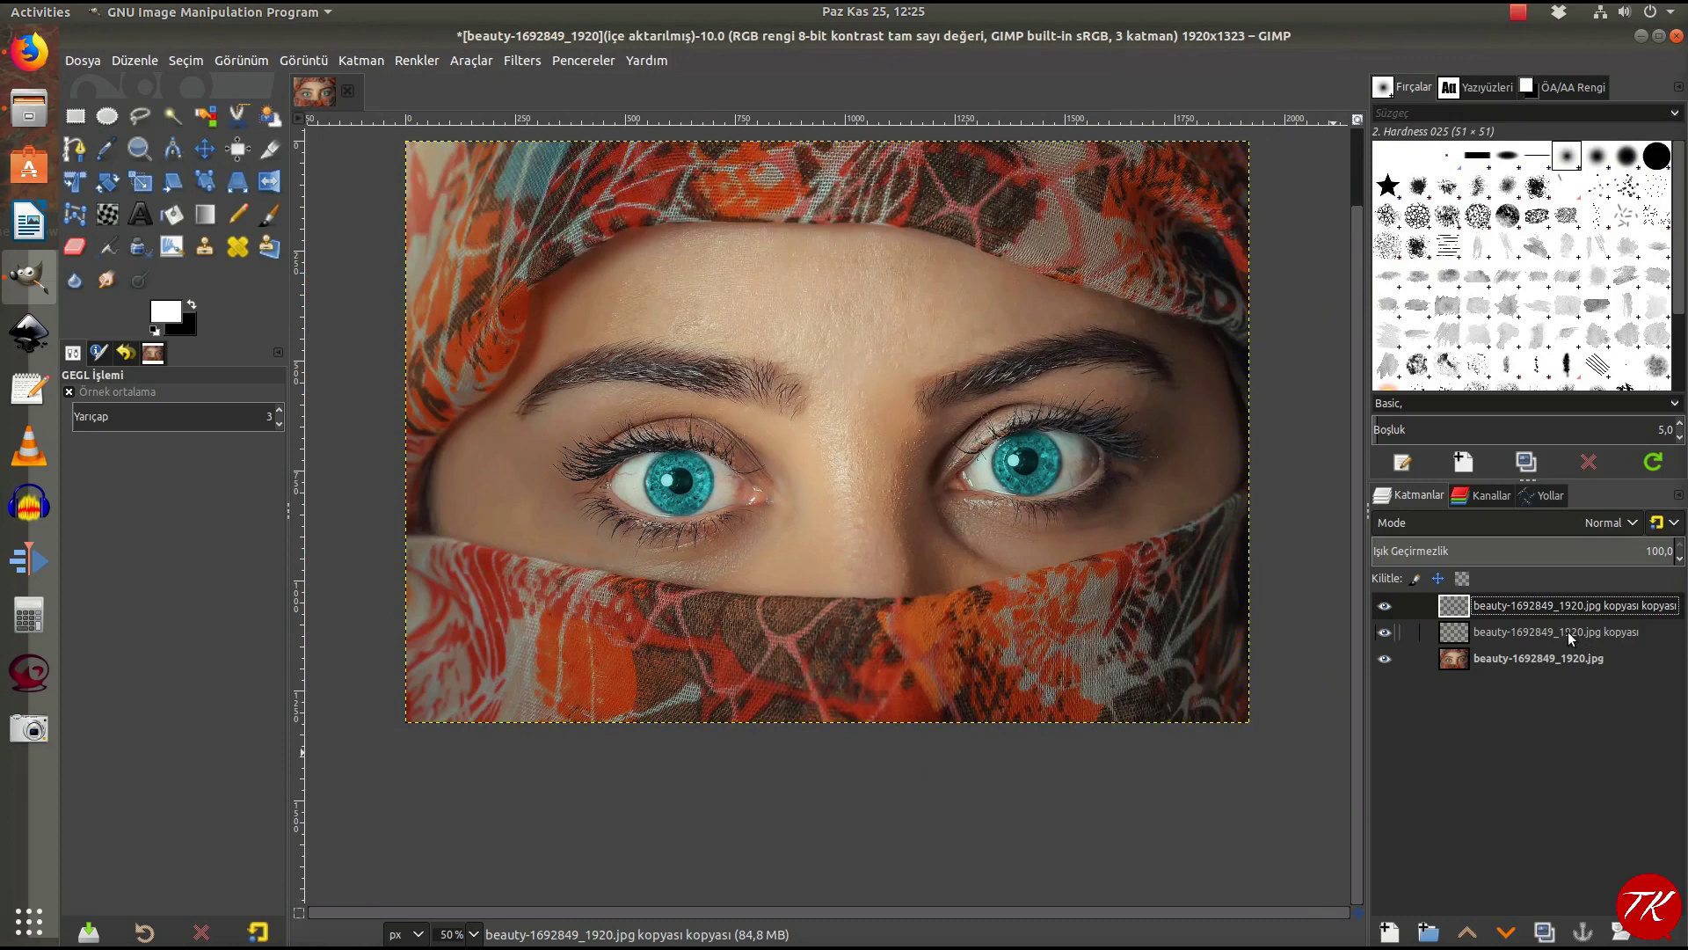
pyautogui.click(1495, 634)
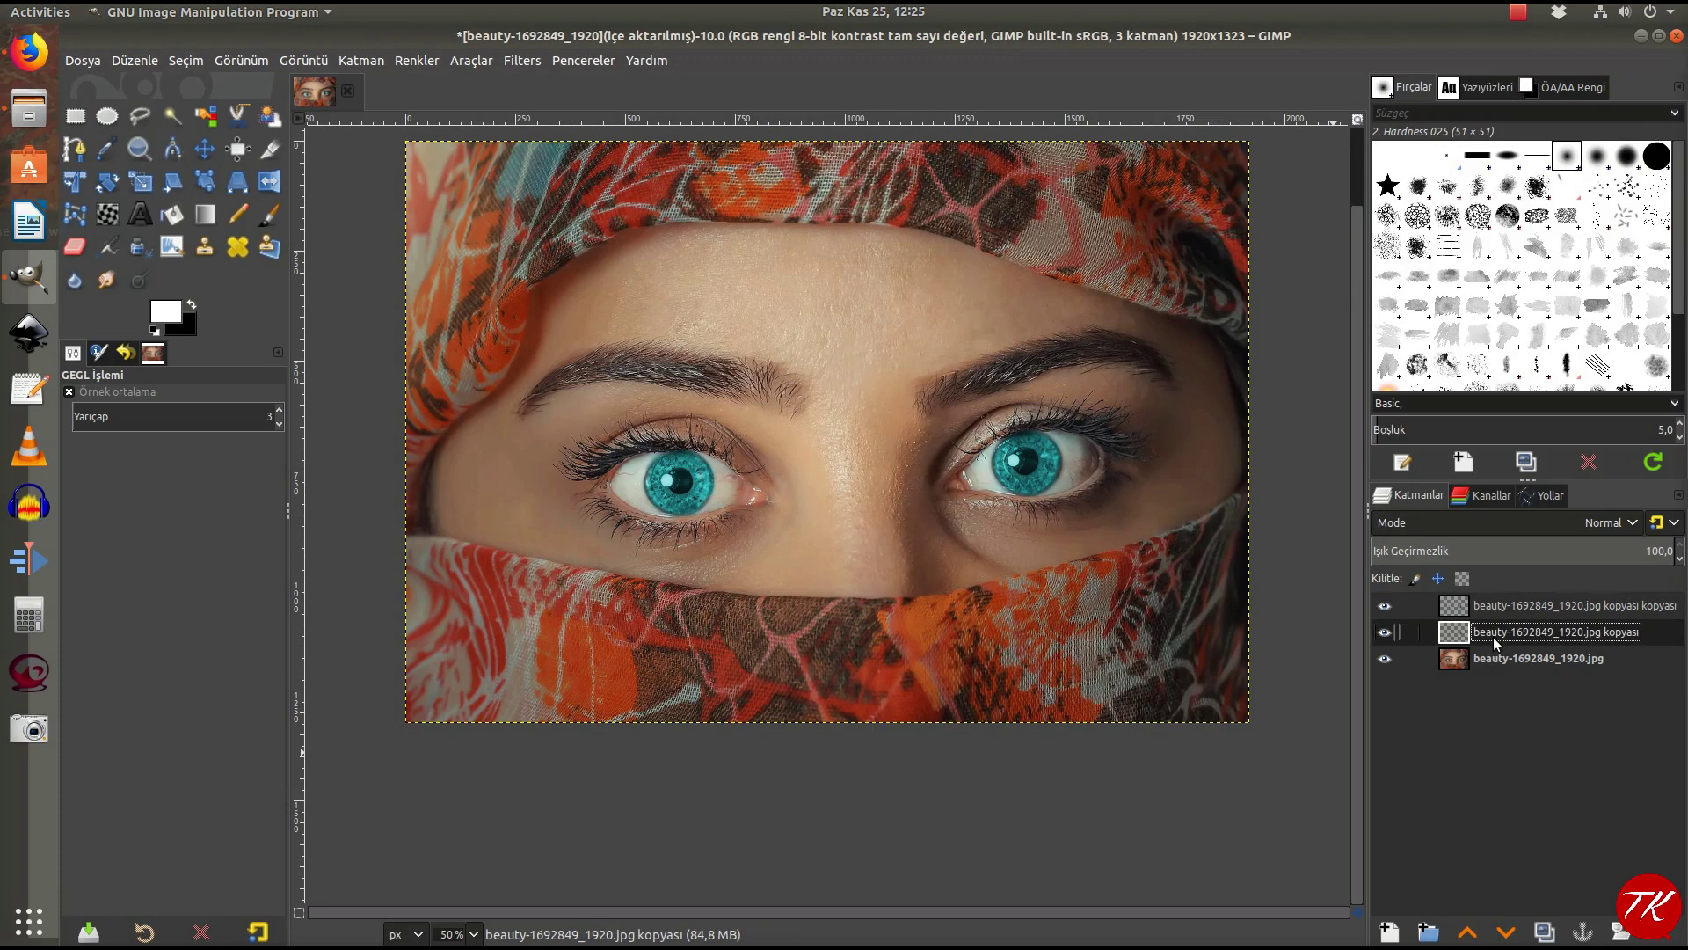
pyautogui.click(1544, 931)
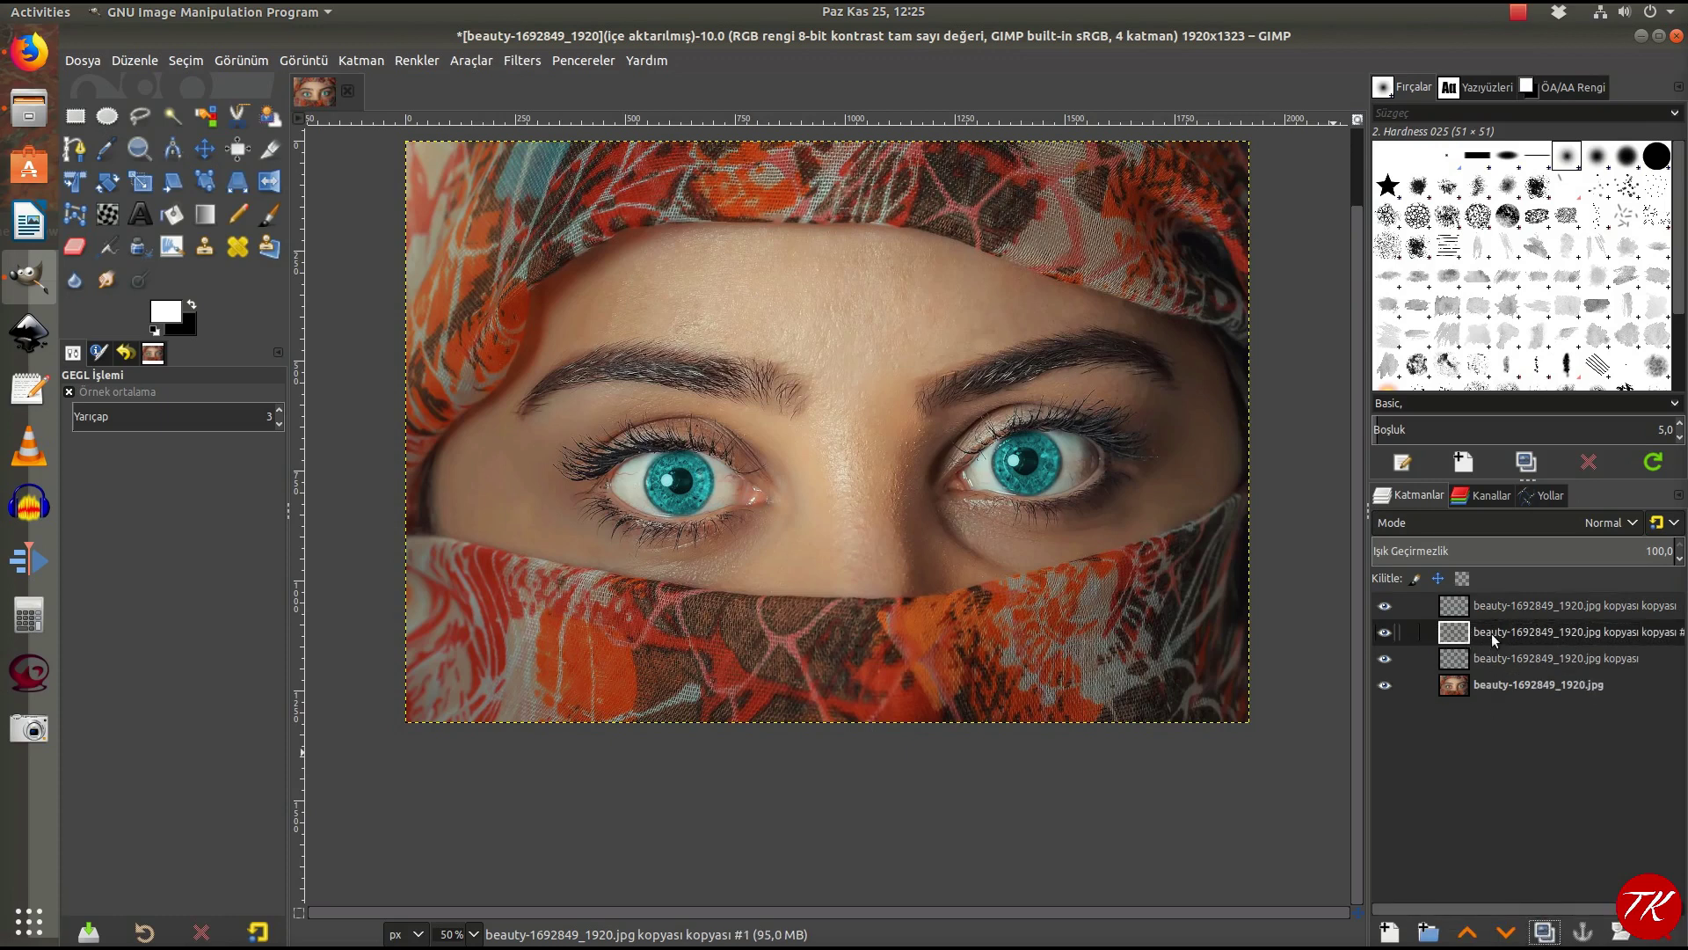
pyautogui.click(1384, 607)
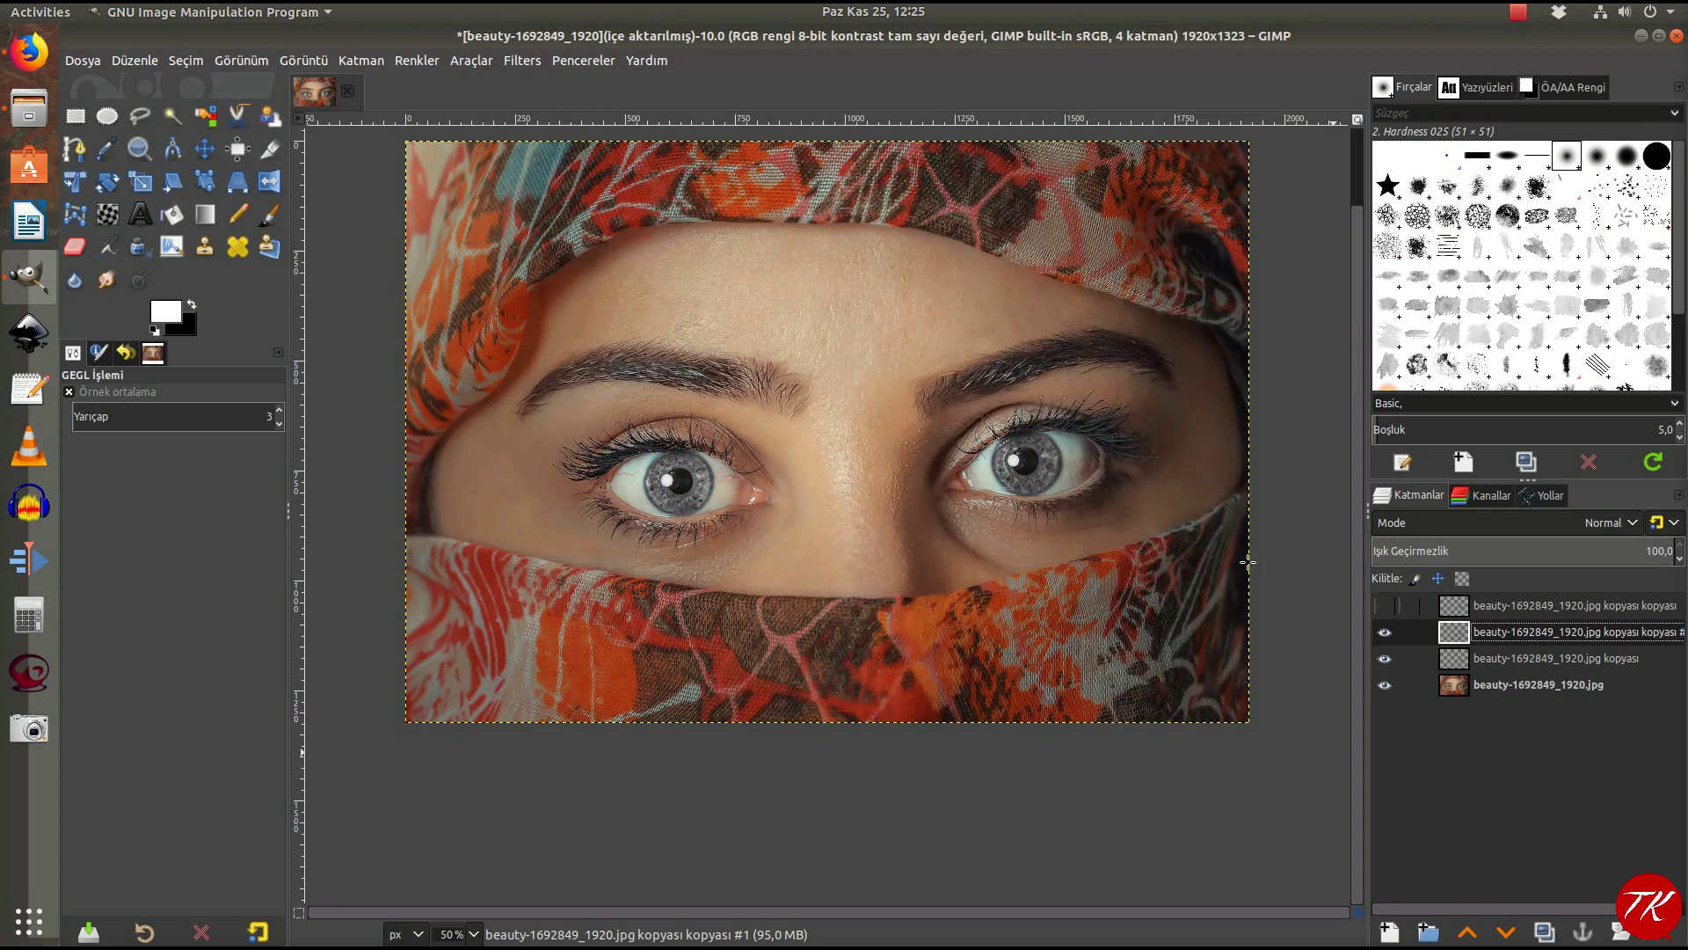
pyautogui.click(409, 58)
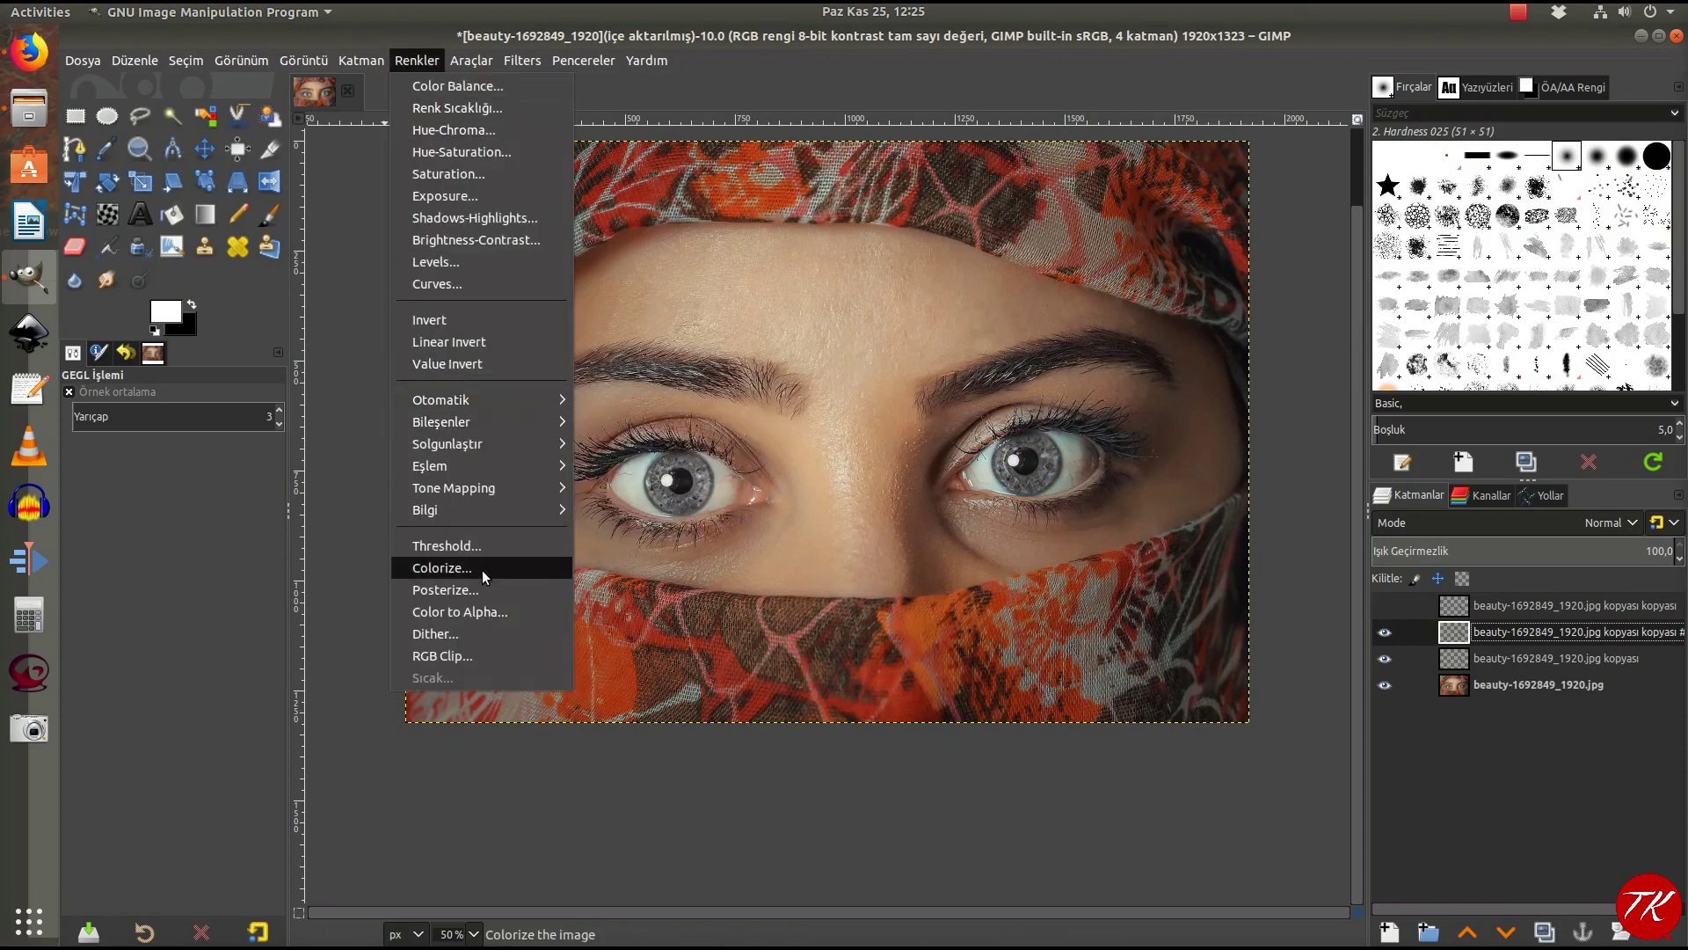
# - Colorize the new grey copy at Hue 0.3052 to turn the irises bright green
pyautogui.click(442, 568)
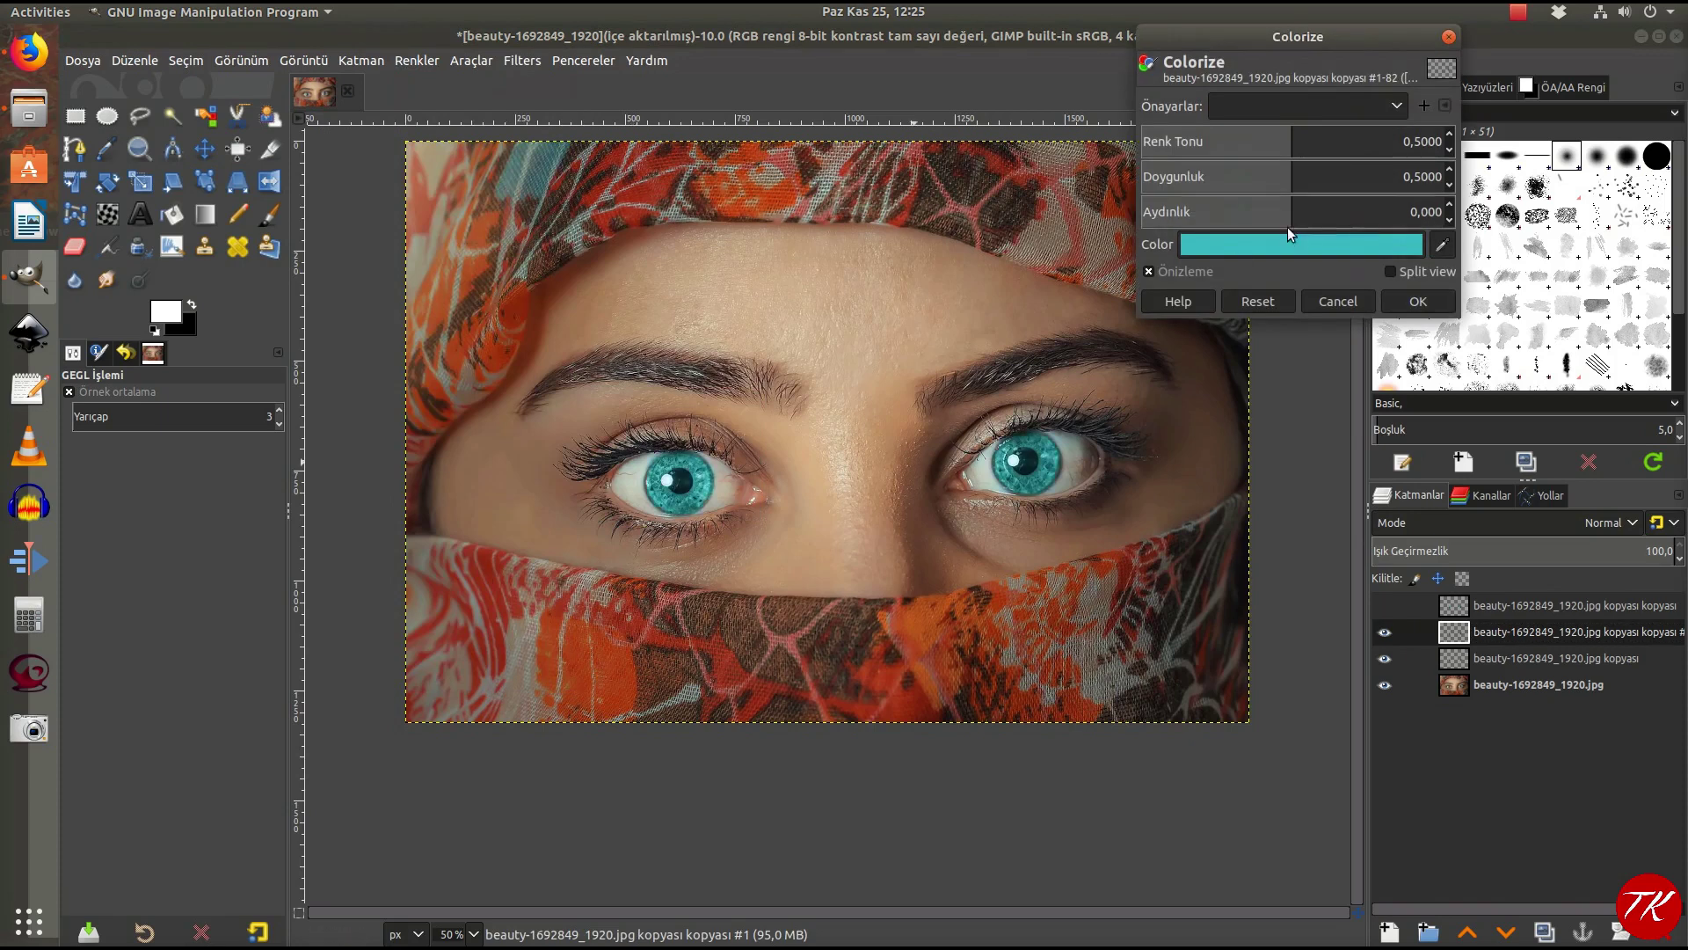
pyautogui.moveTo(1286, 140); pyautogui.dragTo(1233, 141)
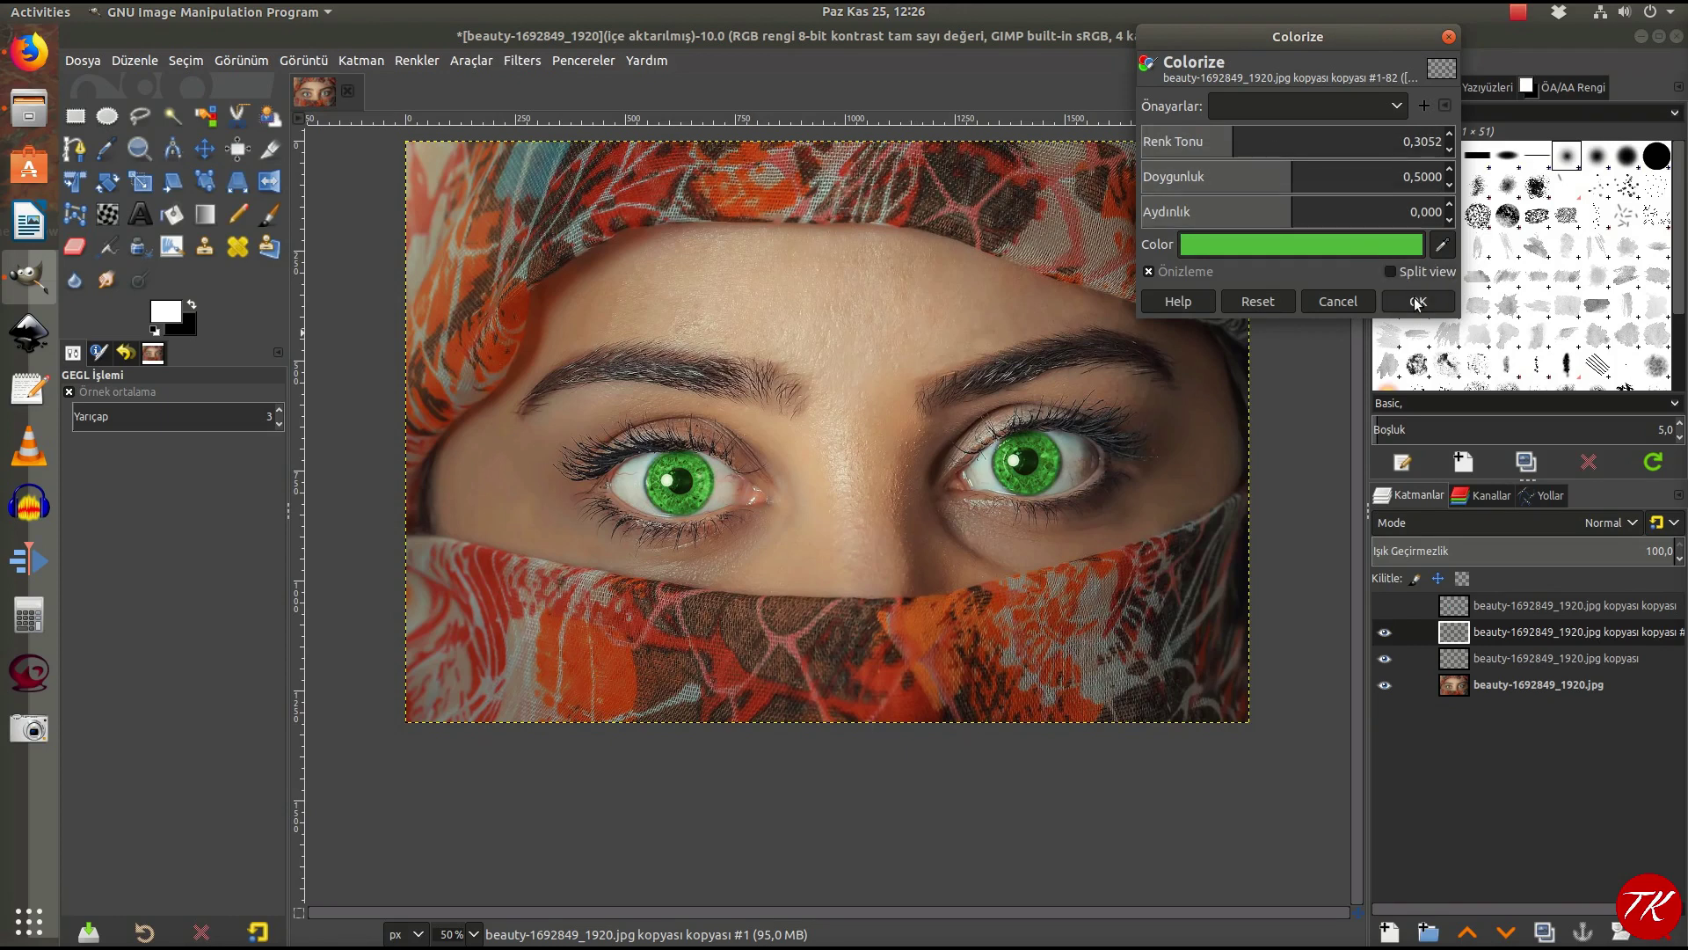
pyautogui.click(1418, 300)
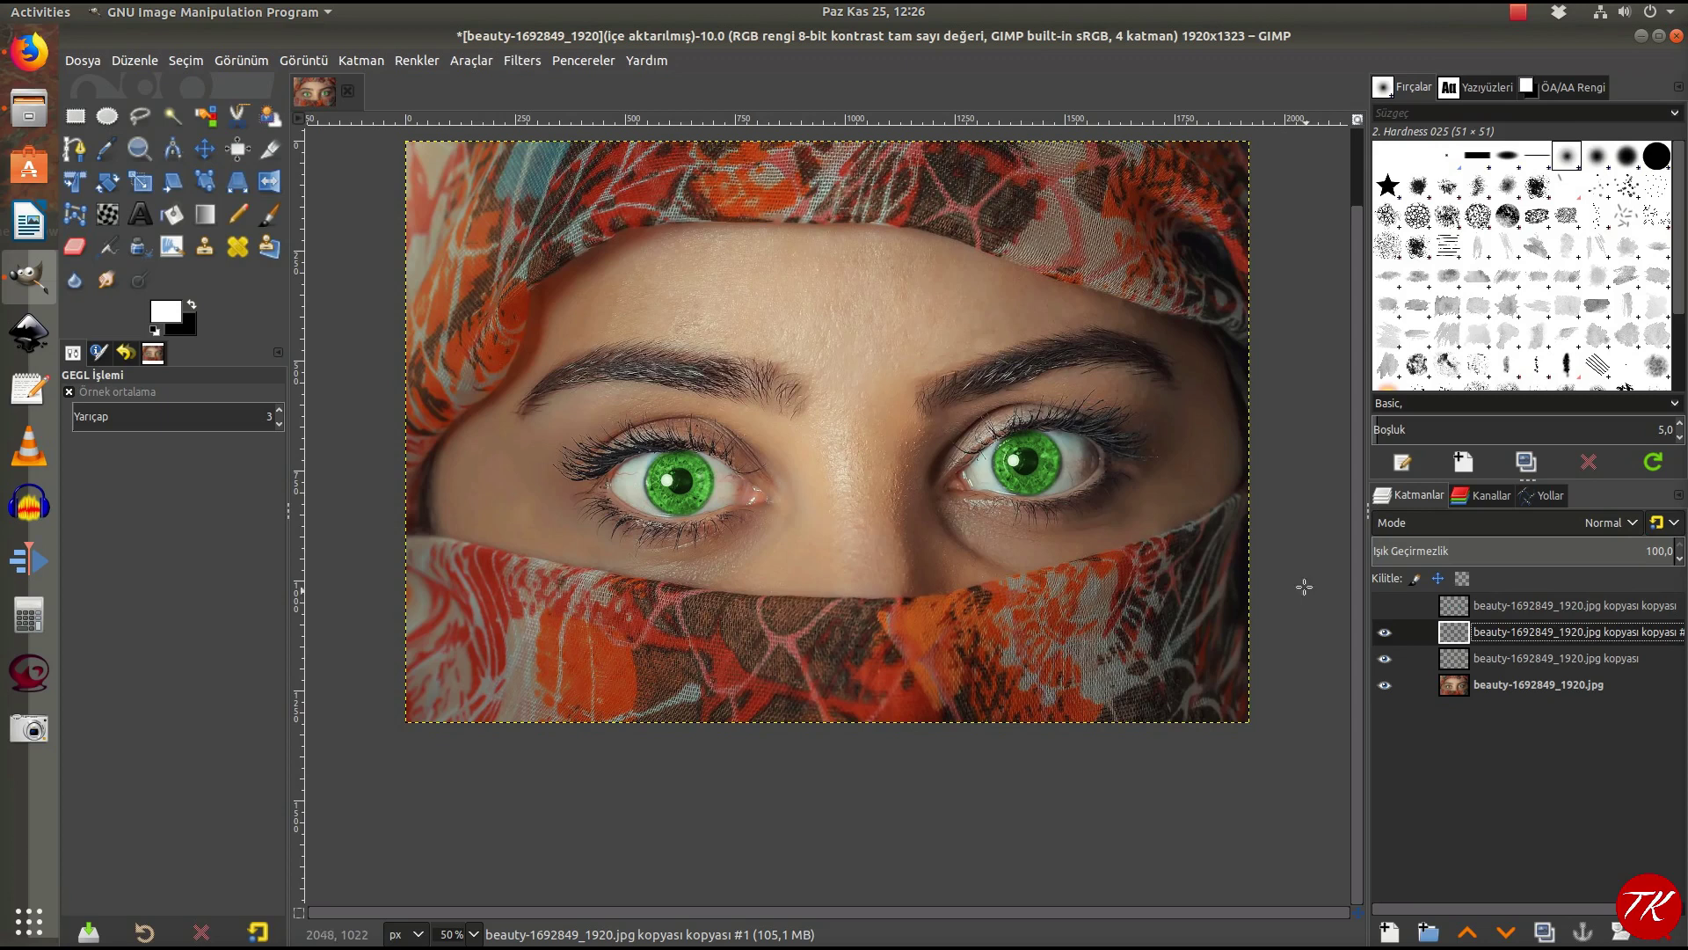